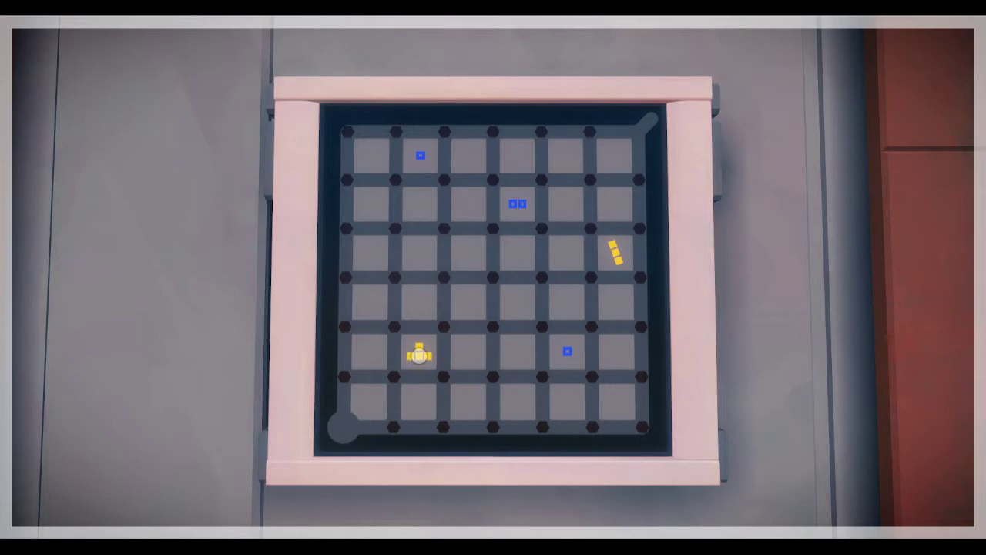
- Rotate the lower yellow tetromino twice so it forms a T shape
left_click(420, 354)
left_click(420, 352)
- Trace from the bottom-left start around the blue and yellow symbols to the top-right exit
left_click(342, 425)
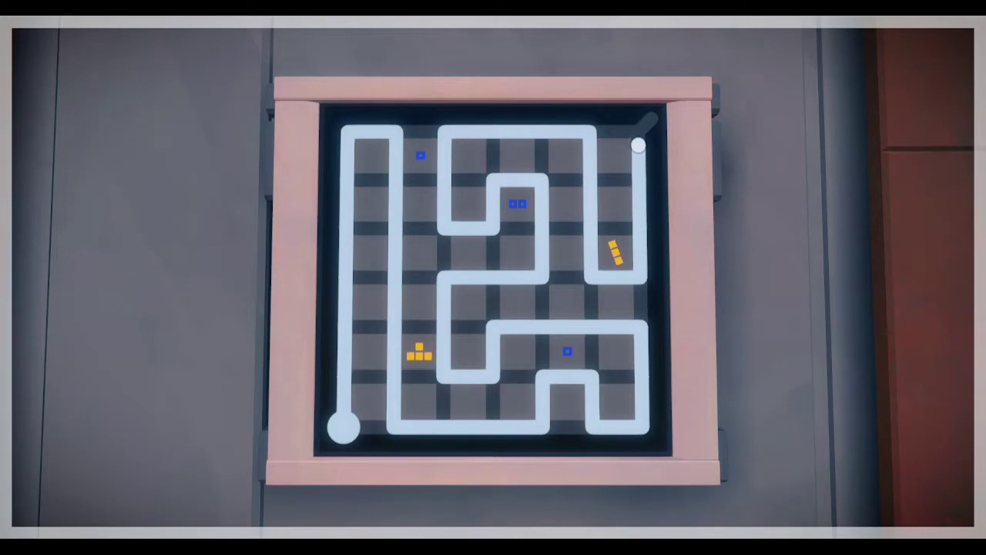
left_click(651, 118)
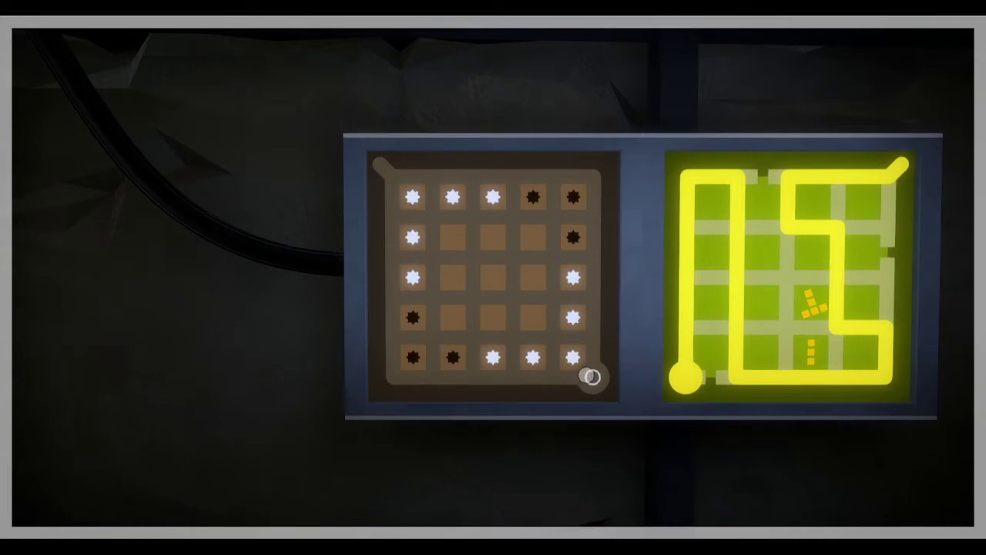
- Try a path from the bottom-right start on the star-grid panel, then clear it
left_click(593, 378)
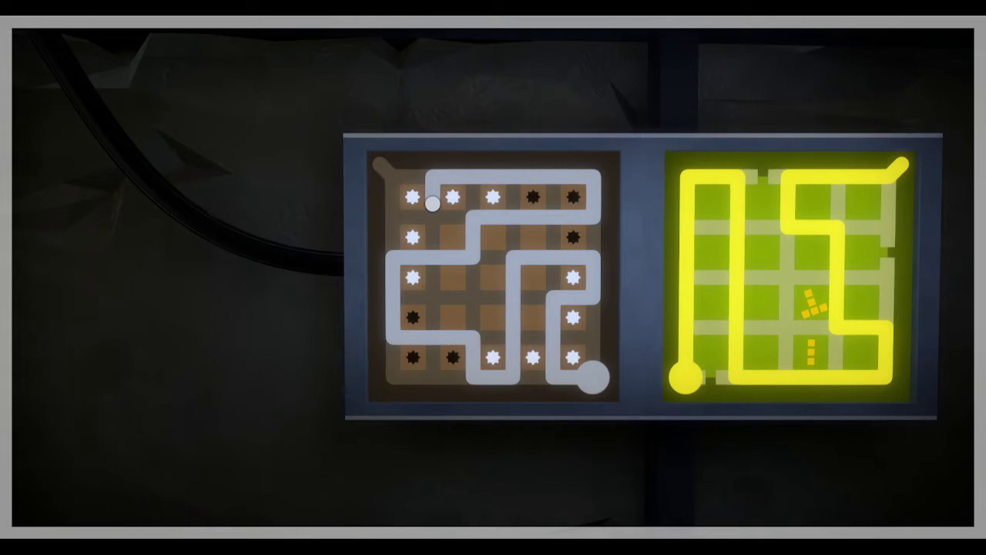
mouse_move(432, 200)
left_mouse_down()
mouse_move(472, 273)
mouse_move(432, 297)
left_mouse_up()
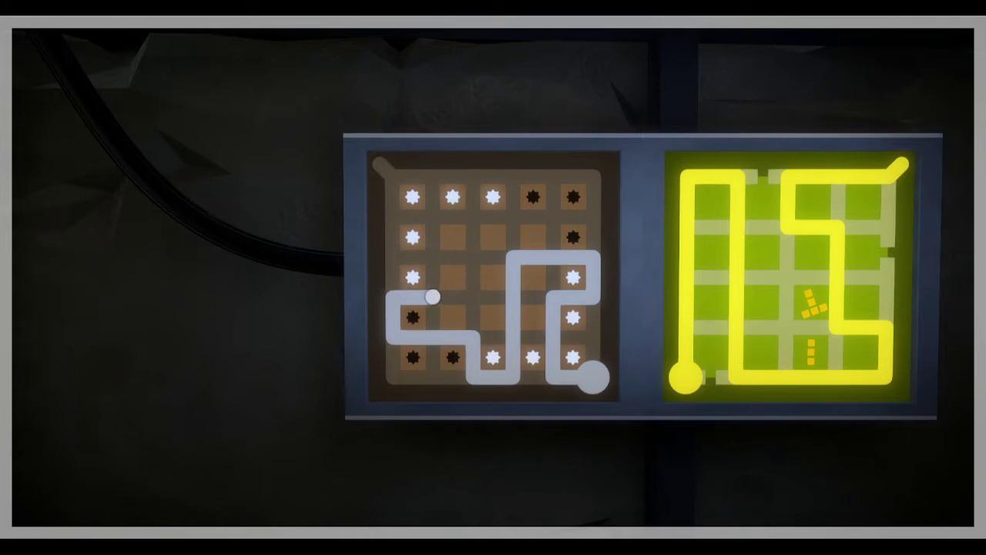
mouse_move(432, 291)
left_mouse_down()
mouse_move(432, 247)
mouse_move(421, 217)
mouse_move(433, 266)
mouse_move(412, 216)
mouse_move(433, 222)
mouse_move(433, 257)
mouse_move(409, 259)
mouse_move(467, 218)
mouse_move(424, 218)
mouse_move(433, 297)
mouse_move(473, 264)
mouse_move(473, 218)
mouse_move(551, 218)
mouse_move(551, 192)
mouse_move(499, 178)
mouse_move(432, 177)
mouse_move(432, 258)
left_mouse_up()
mouse_move(433, 258)
left_mouse_down()
mouse_move(393, 238)
mouse_move(401, 258)
mouse_move(412, 257)
mouse_move(463, 177)
mouse_move(544, 177)
mouse_move(532, 218)
left_mouse_up()
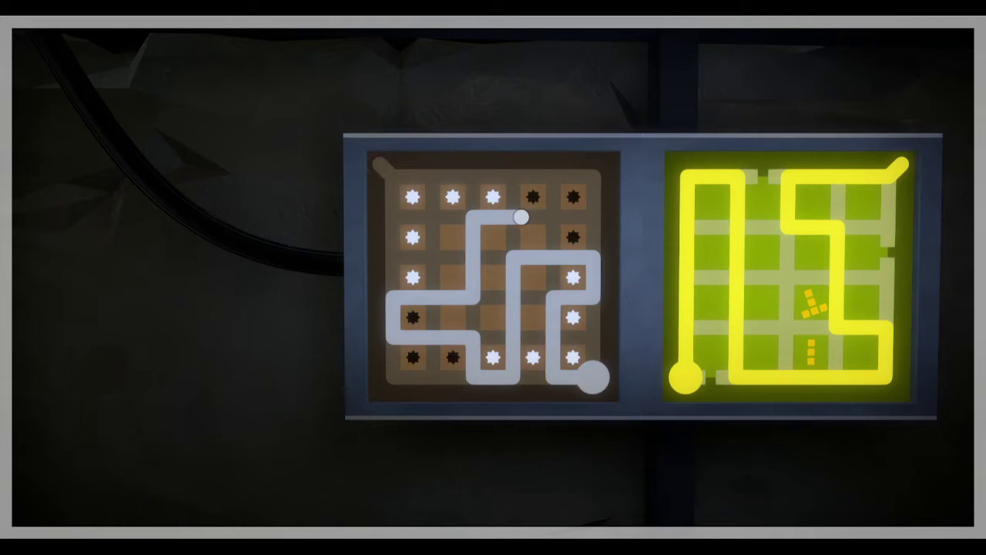
mouse_move(518, 218)
left_mouse_down()
mouse_move(471, 218)
mouse_move(471, 254)
mouse_move(416, 296)
mouse_move(393, 376)
mouse_move(431, 362)
mouse_move(414, 376)
left_mouse_up()
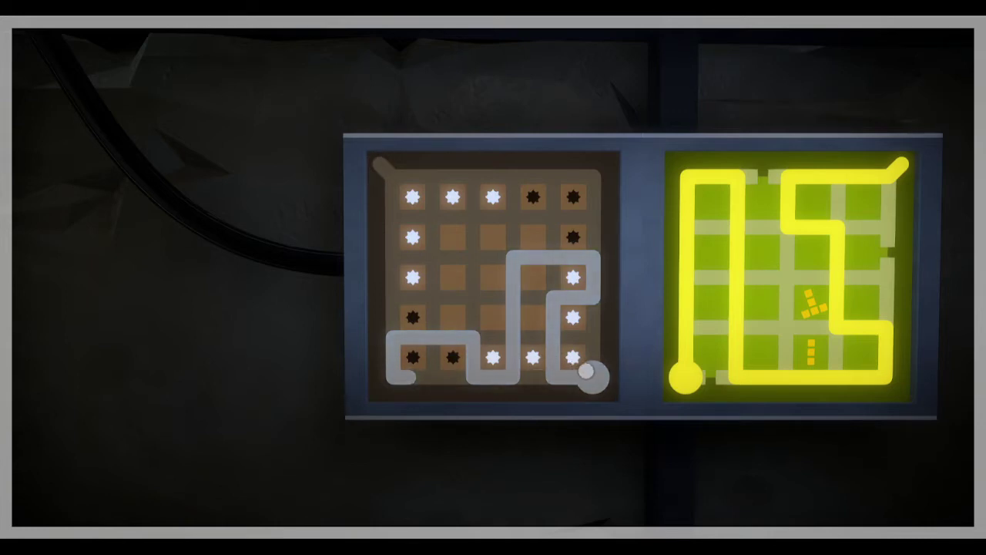
left_click(592, 378)
- Retrace from the bottom-right start and finish at the top-left exit
left_click(591, 377)
mouse_move(592, 378)
left_mouse_down()
mouse_move(553, 376)
mouse_move(553, 300)
mouse_move(576, 298)
mouse_move(593, 258)
mouse_move(553, 185)
mouse_move(517, 177)
mouse_move(513, 356)
mouse_move(433, 339)
mouse_move(433, 377)
mouse_move(433, 339)
mouse_move(501, 337)
mouse_move(513, 271)
left_mouse_up()
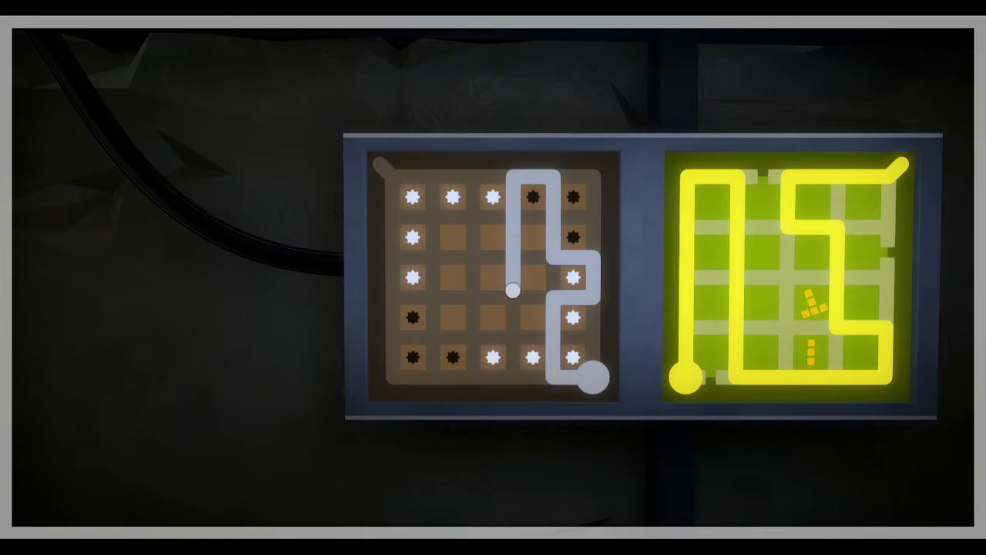
mouse_move(513, 294)
left_mouse_down()
mouse_move(513, 327)
mouse_move(466, 337)
mouse_move(400, 336)
mouse_move(395, 298)
mouse_move(392, 354)
mouse_move(394, 308)
mouse_move(451, 297)
mouse_move(394, 301)
mouse_move(462, 339)
mouse_move(473, 277)
mouse_move(483, 336)
mouse_move(393, 334)
mouse_move(432, 376)
mouse_move(522, 377)
mouse_move(462, 377)
mouse_move(433, 355)
mouse_move(433, 319)
mouse_move(462, 336)
mouse_move(493, 336)
mouse_move(515, 231)
mouse_move(568, 177)
mouse_move(594, 201)
mouse_move(568, 174)
mouse_move(552, 271)
mouse_move(514, 261)
mouse_move(516, 376)
mouse_move(479, 377)
mouse_move(473, 220)
mouse_move(594, 218)
mouse_move(593, 176)
mouse_move(433, 175)
left_mouse_up()
mouse_move(432, 176)
left_mouse_down()
mouse_move(432, 321)
mouse_move(433, 182)
left_mouse_up()
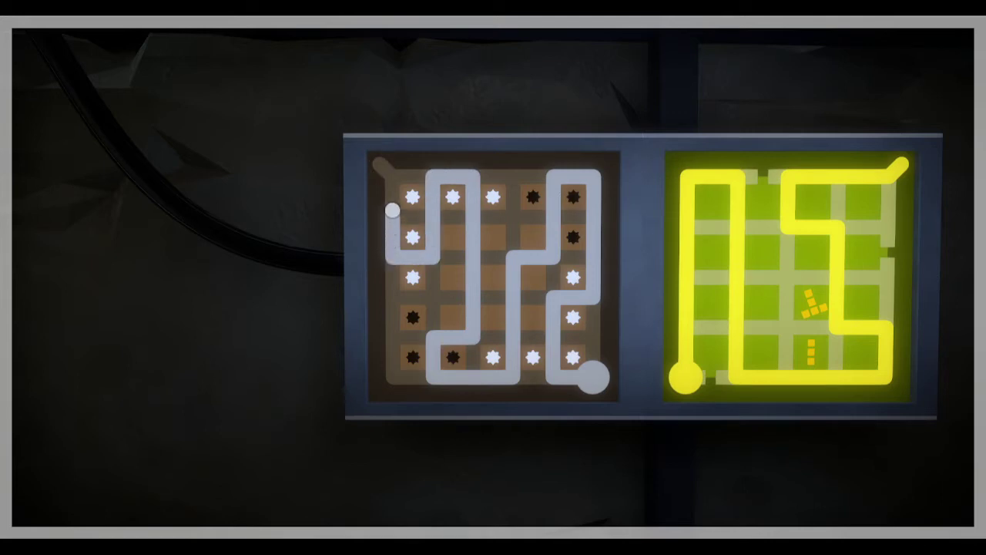
left_click(381, 163)
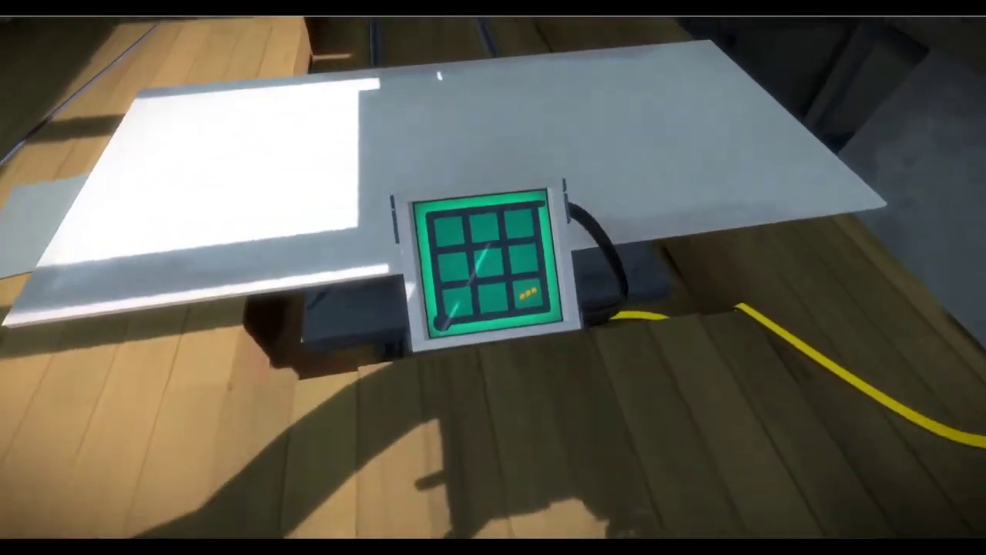
- Try starting a line on the small dock grid panel twice, then step away from it
left_click(493, 278)
left_click(444, 322)
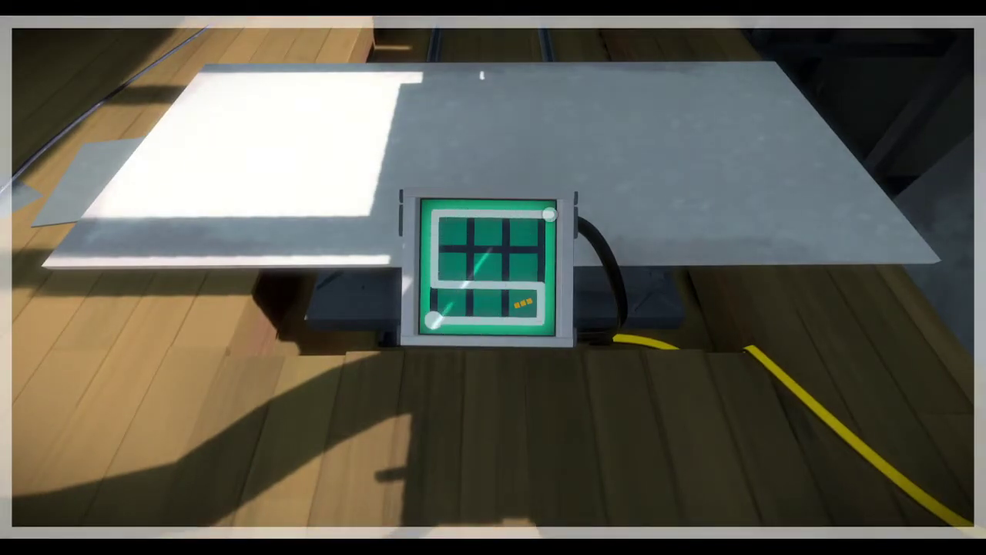
right_click(436, 319)
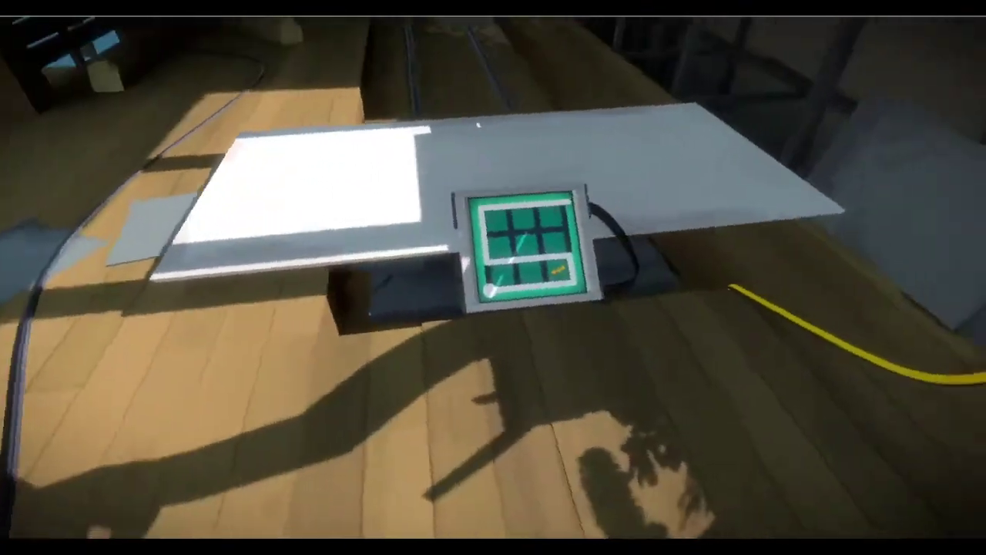
left_click(493, 278)
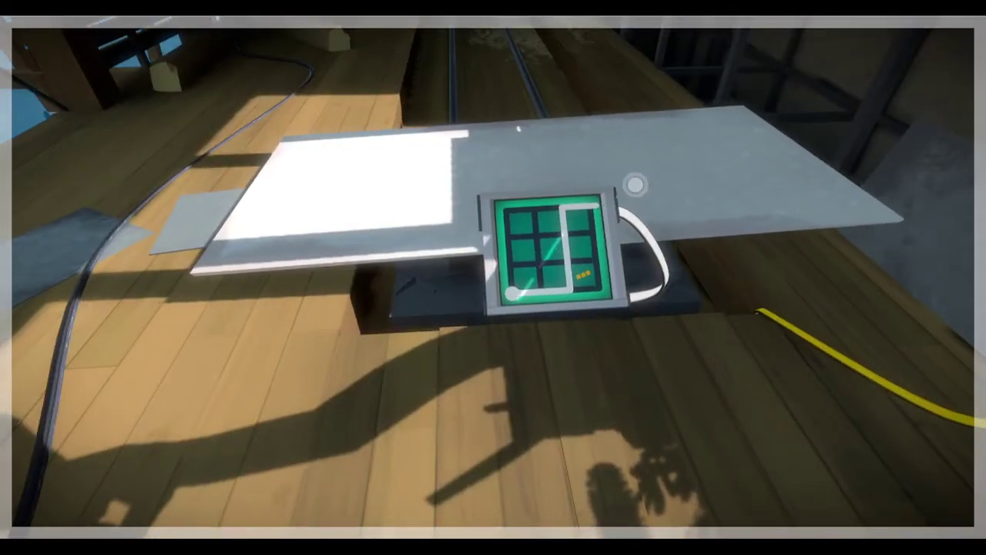
right_click(493, 277)
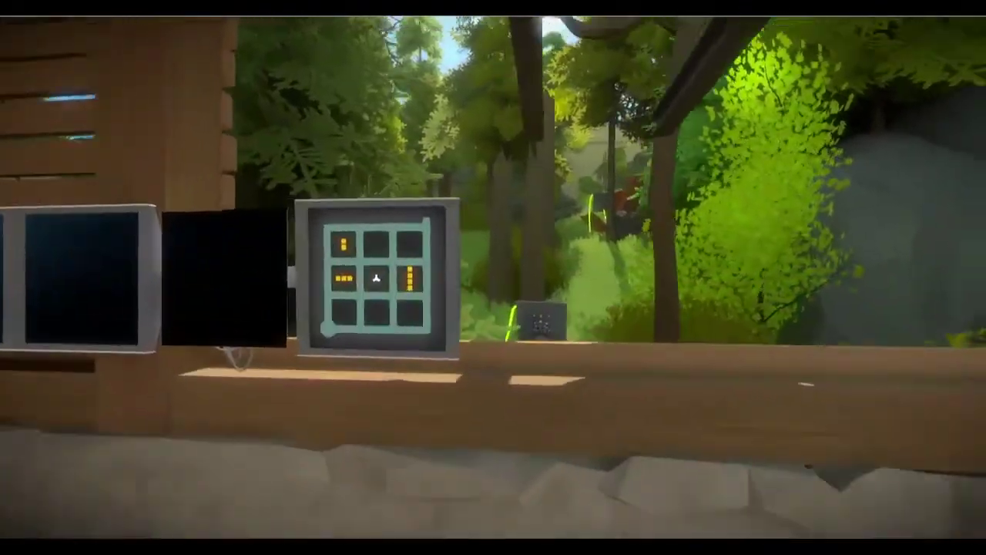
- Trace the 3x3 tetromino panel from the bottom-left start to the top-right exit
left_click(493, 278)
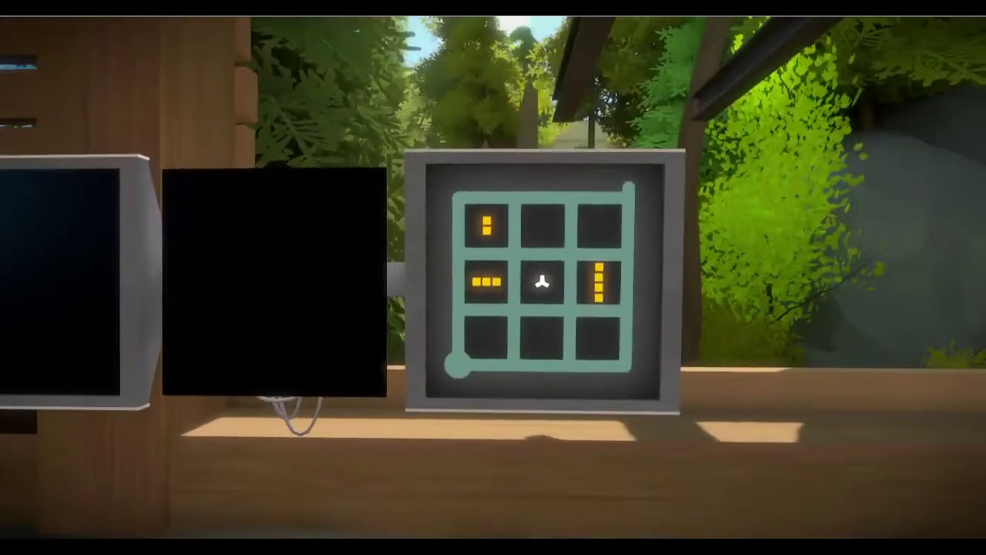
left_click(493, 277)
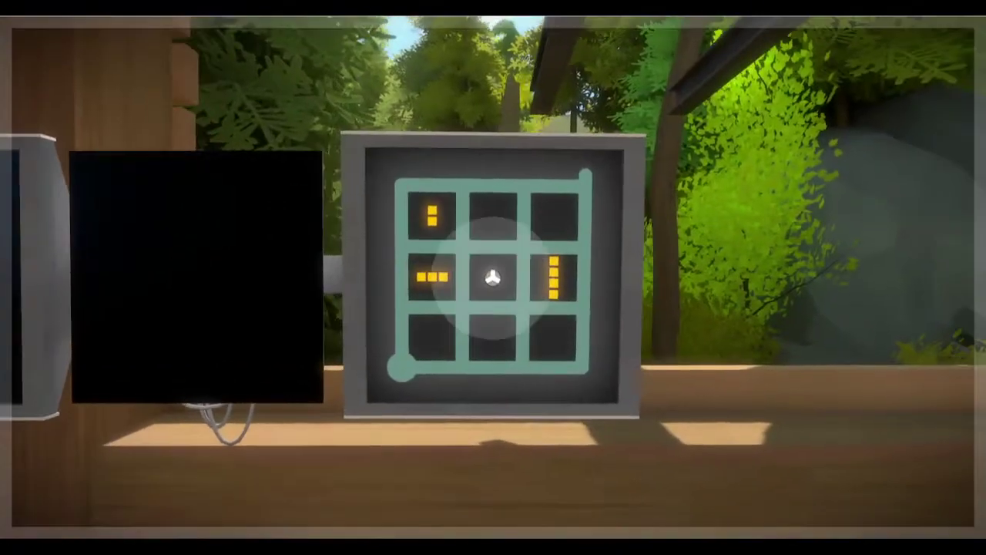
left_click(401, 370)
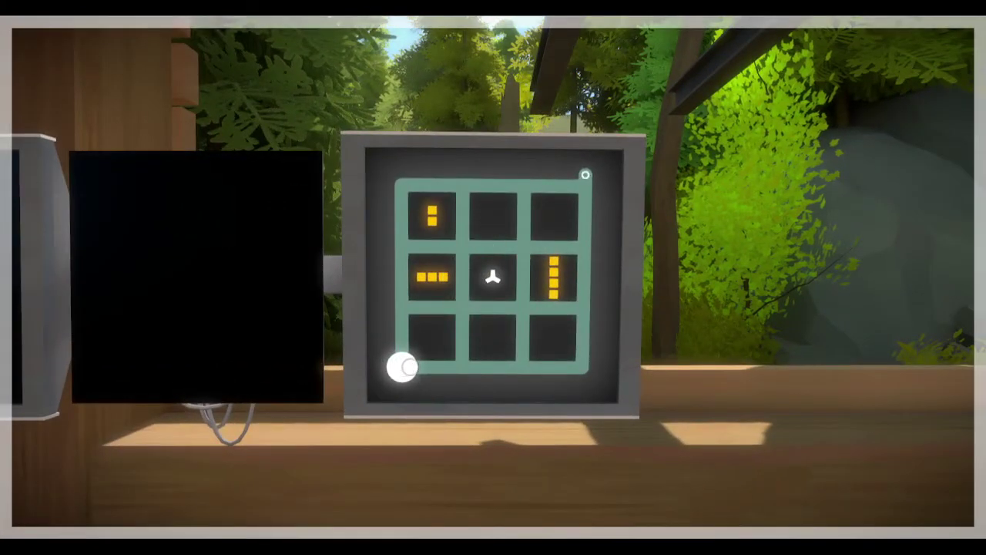
left_click(401, 368)
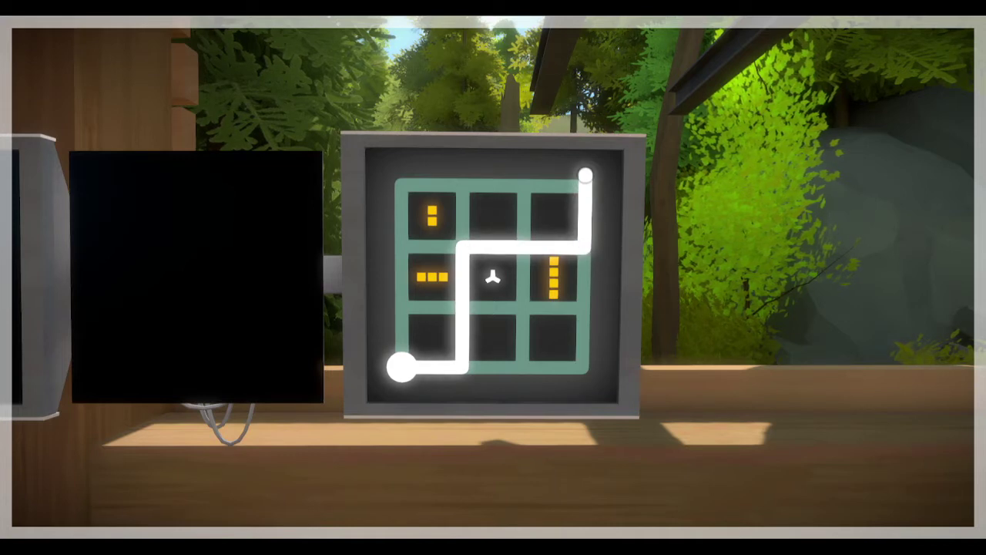
left_click(586, 176)
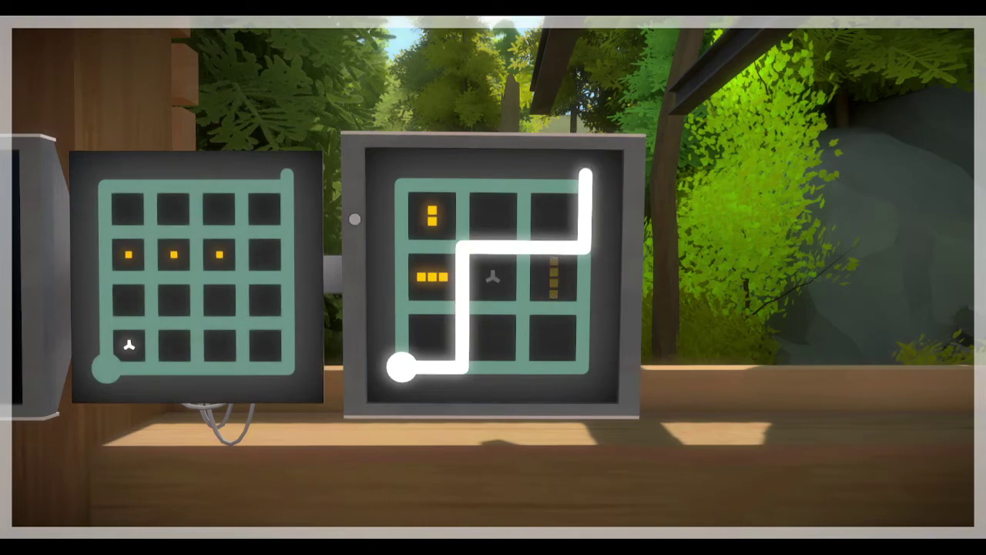
- Turn to the newly powered panel and try a path ending at the top-right exit
key("a")
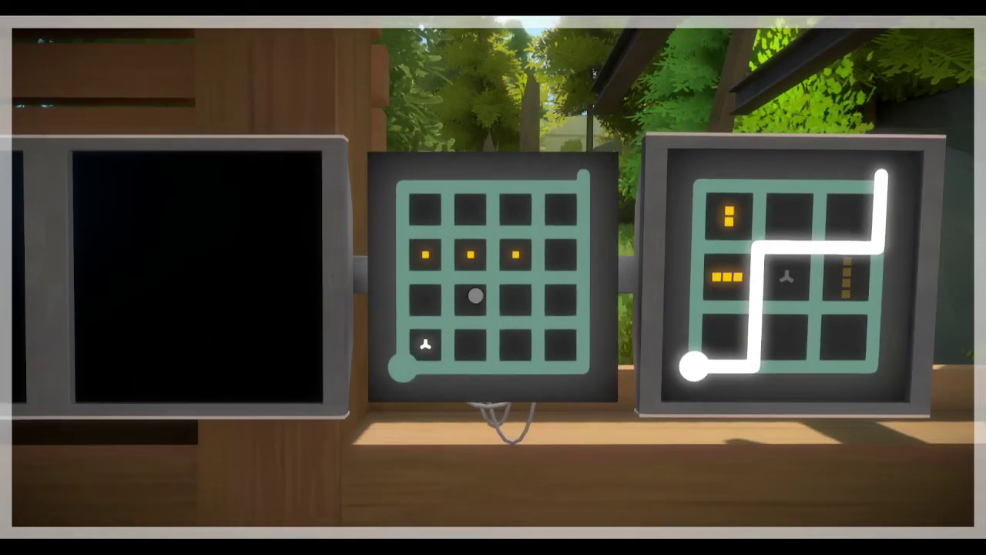
left_click(401, 371)
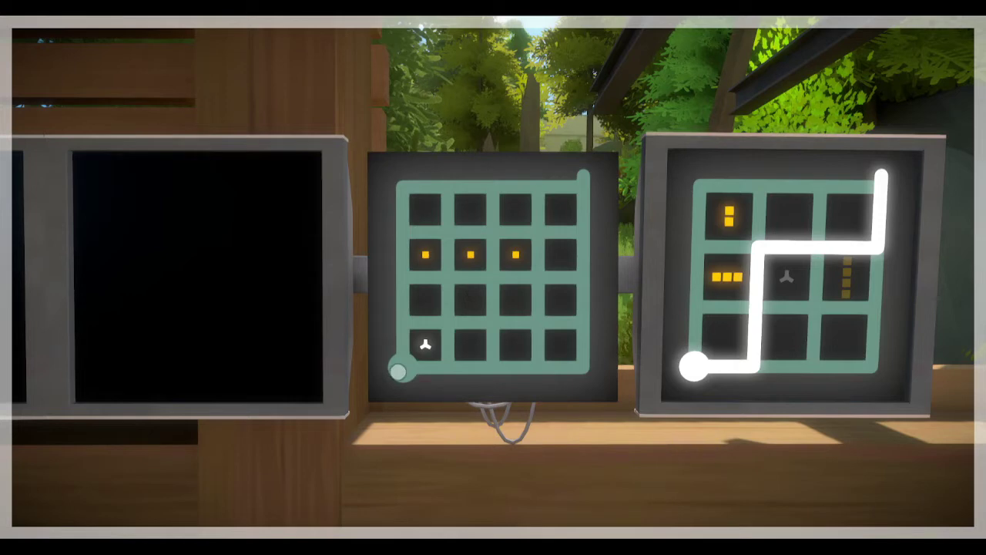
left_click(401, 372)
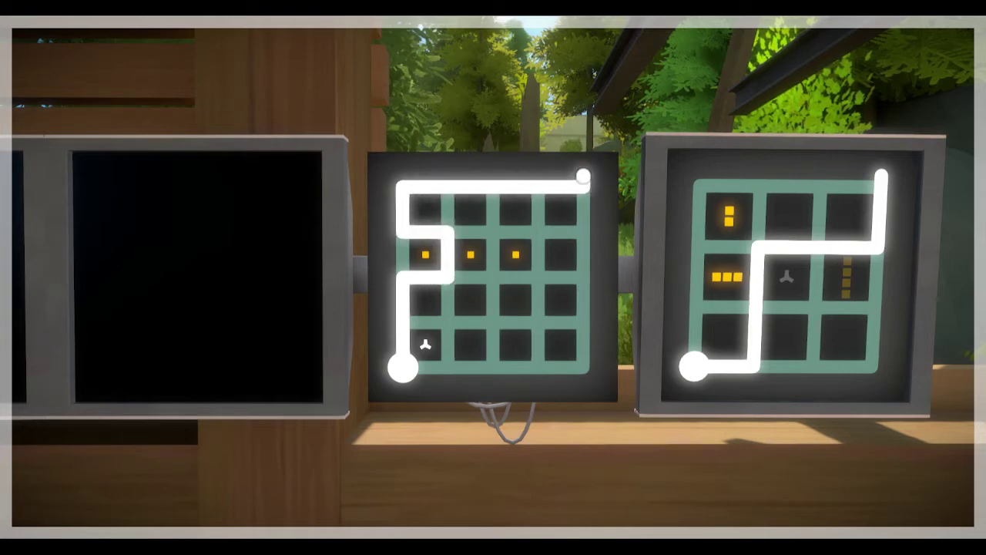
left_click(583, 176)
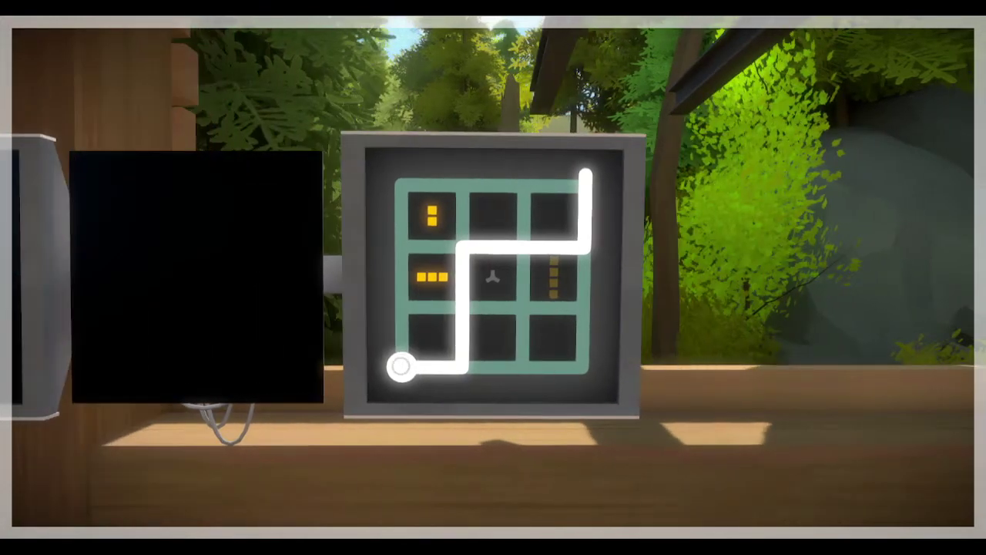
- Retrace and submit paths on the three-by-three and dotted four-by-four panels
left_click(400, 368)
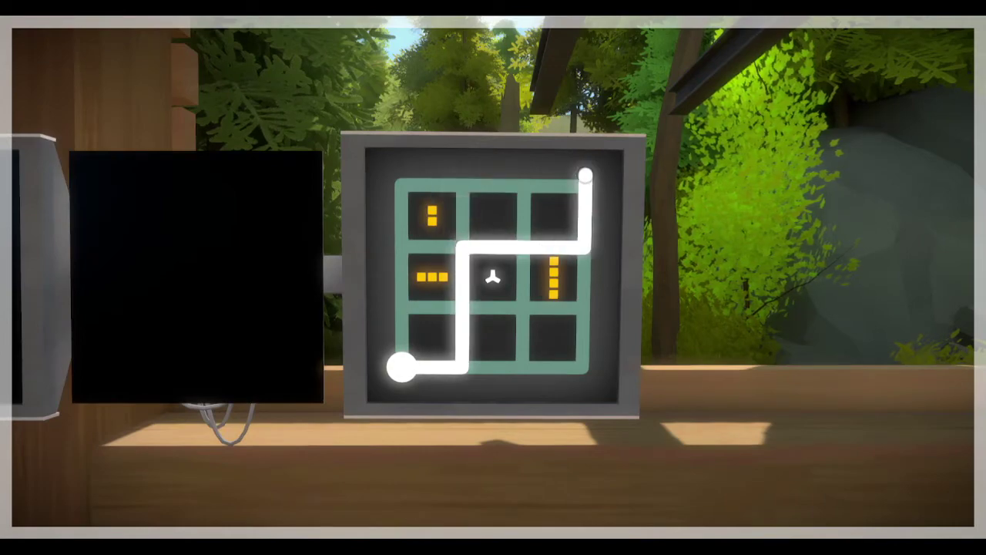
left_click(586, 176)
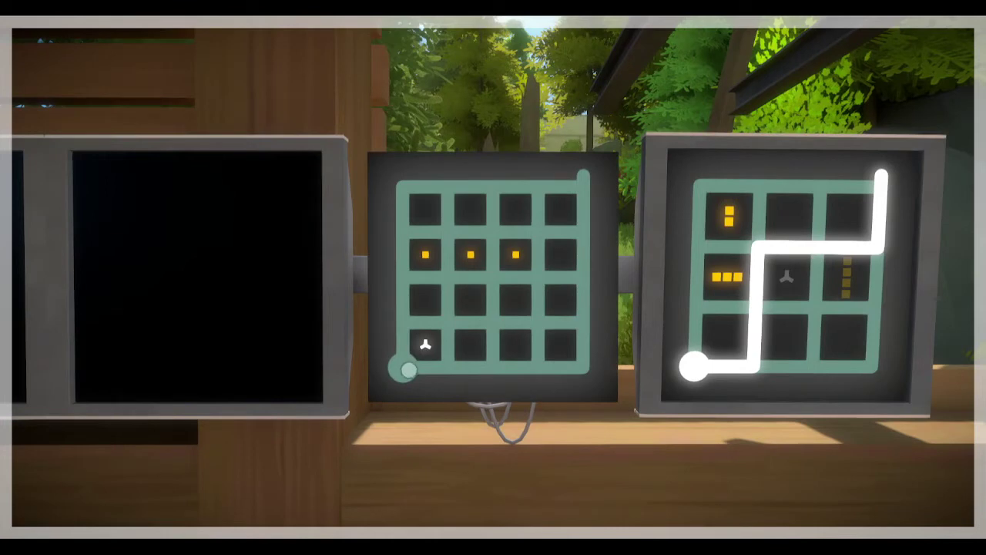
left_click(404, 370)
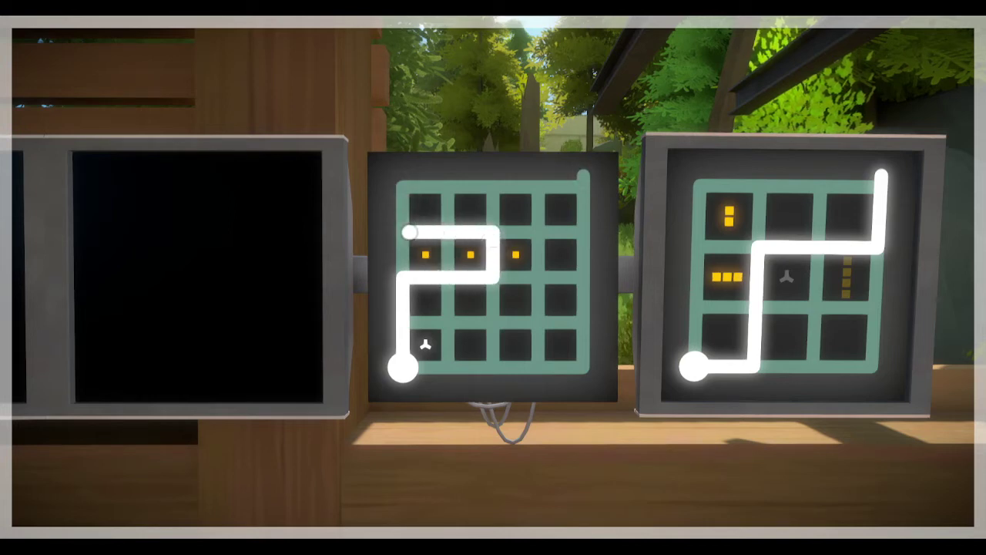
left_click(583, 179)
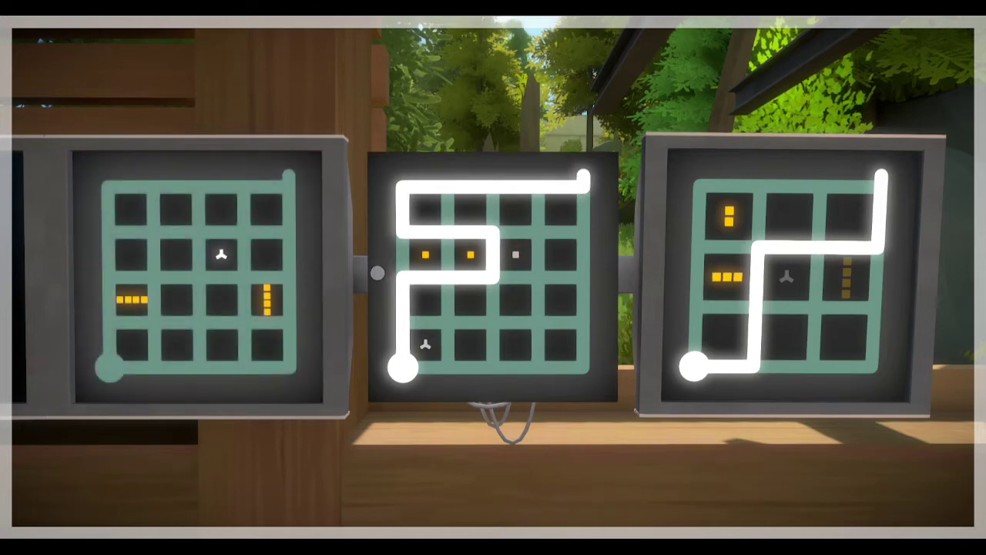
- Trace around the triangle and two line pieces to the top-right exit on the new panel
key("a")
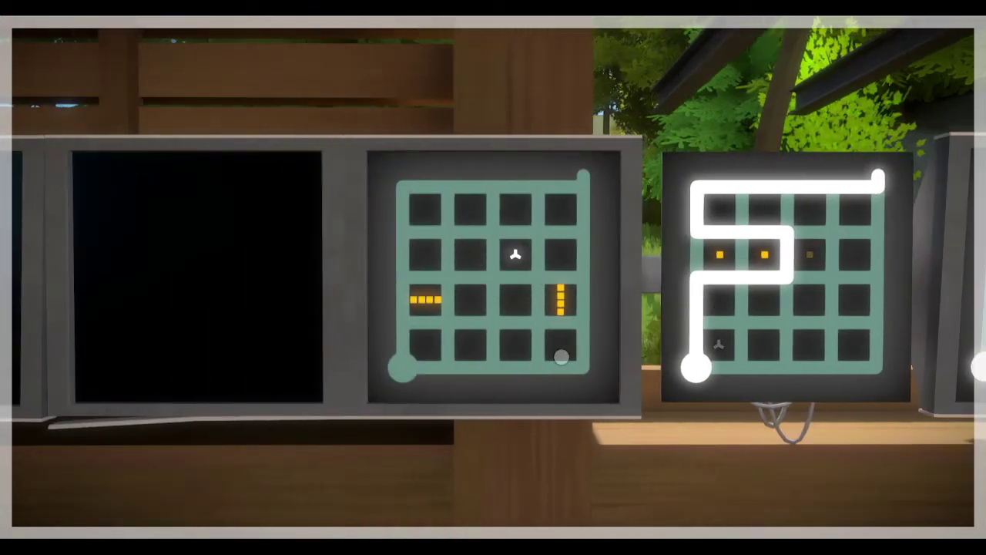
left_click(404, 370)
left_click(408, 370)
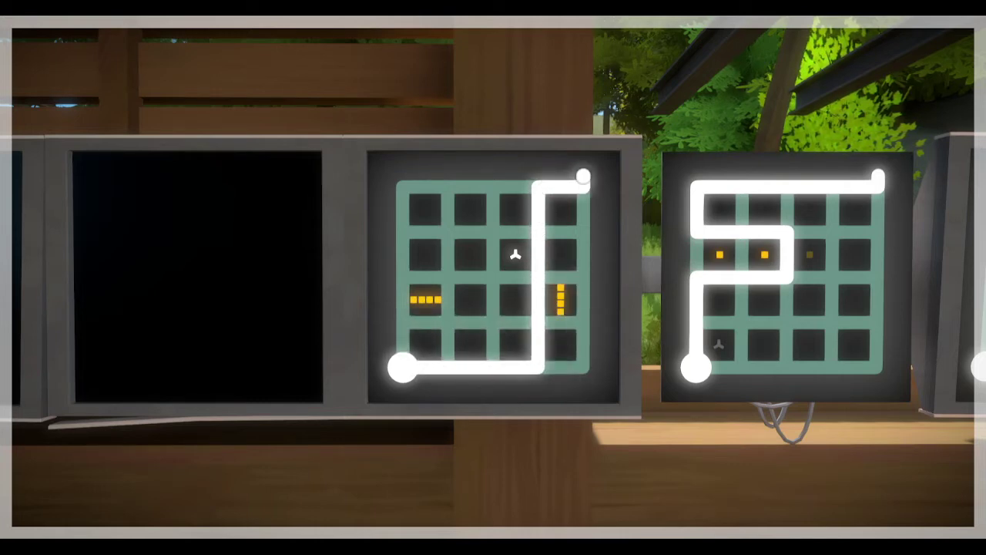
left_click(584, 179)
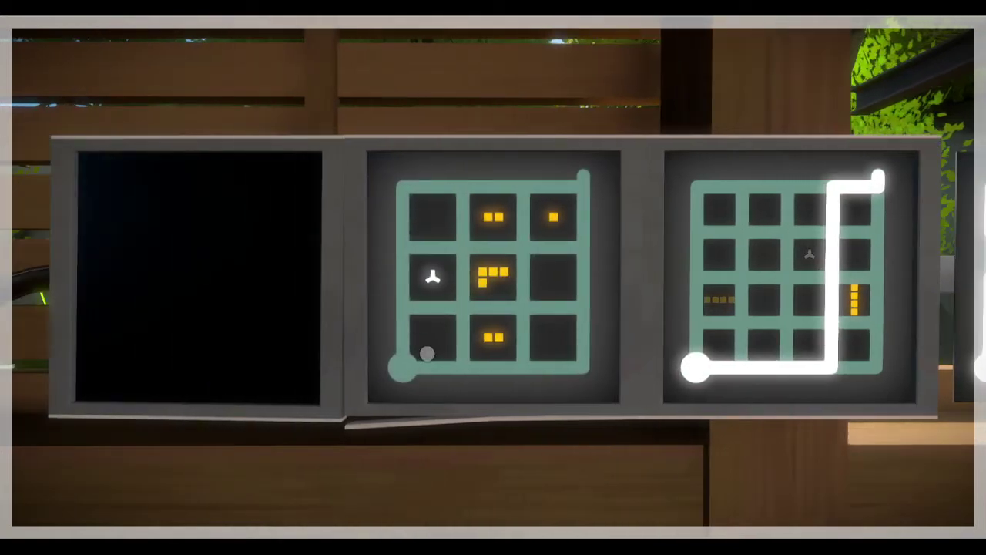
- Cancel a wrong line on the triangle-and-block panel, then retrace the correct path to the exit
left_click(402, 368)
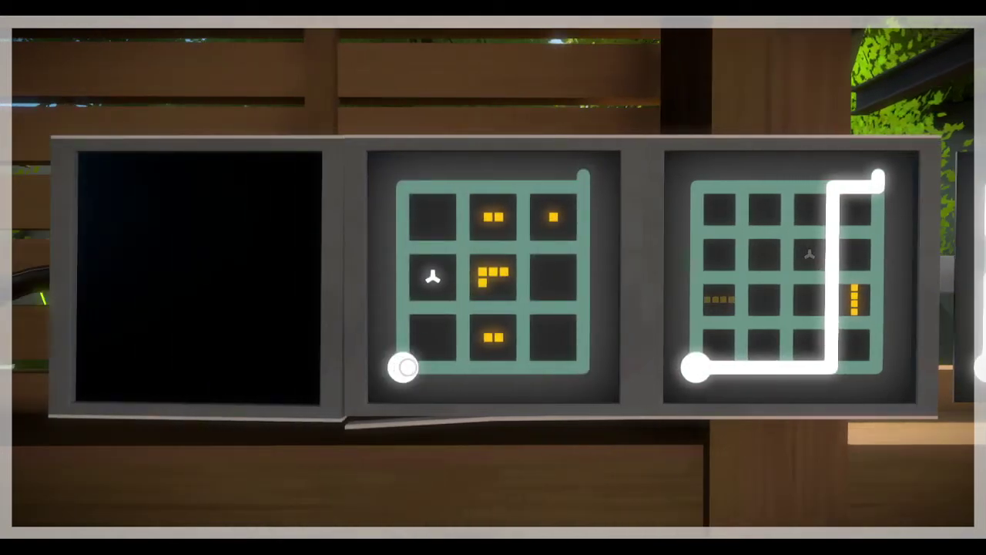
left_click(402, 368)
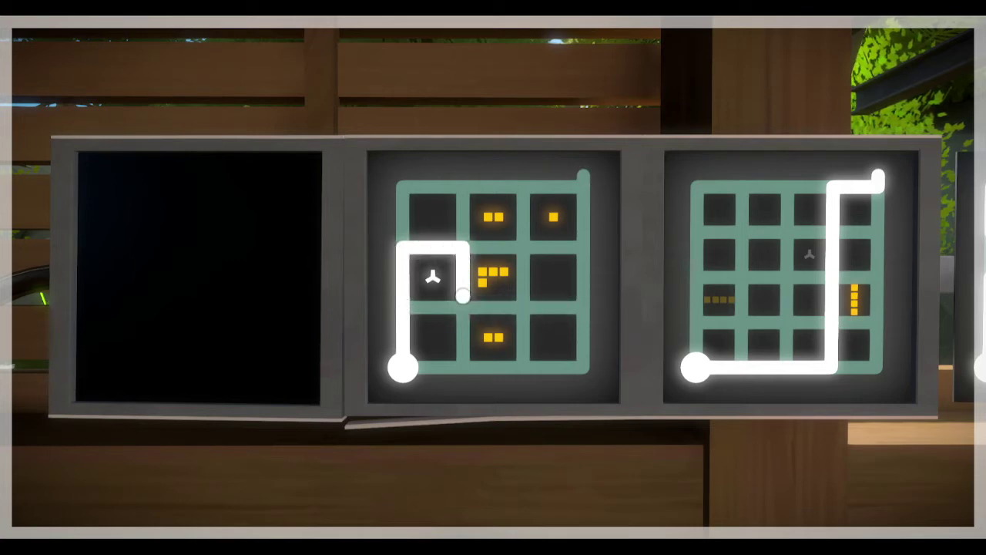
right_click(402, 308)
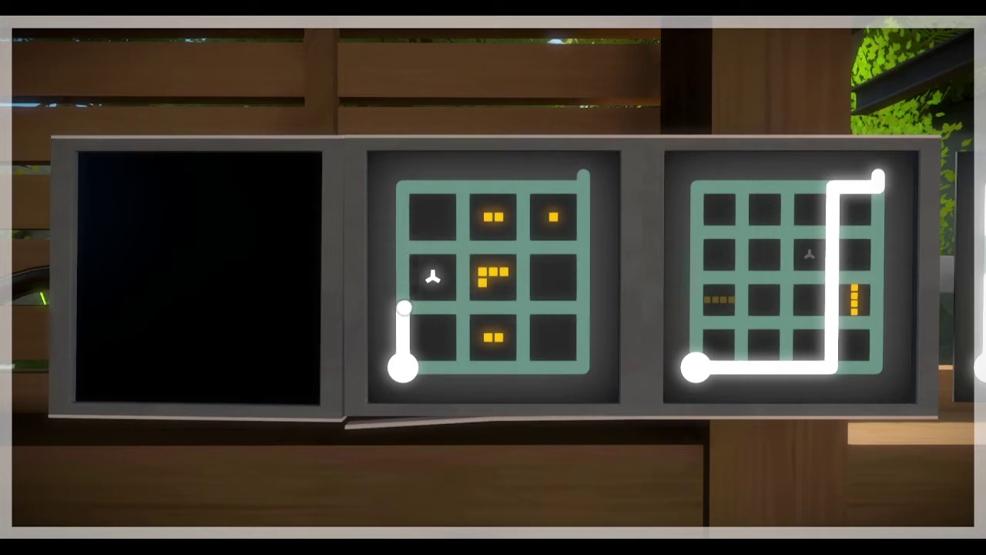
left_click(402, 370)
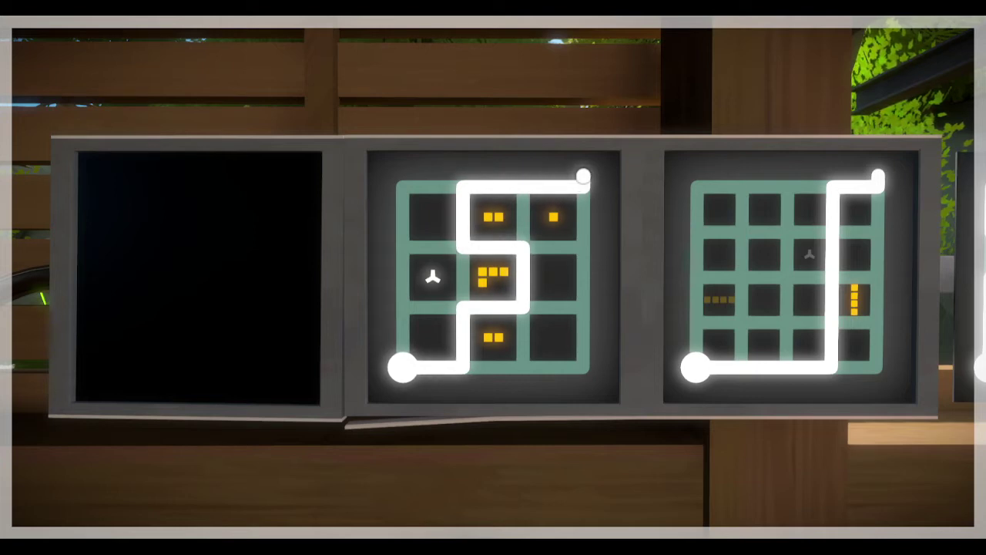
left_click(584, 179)
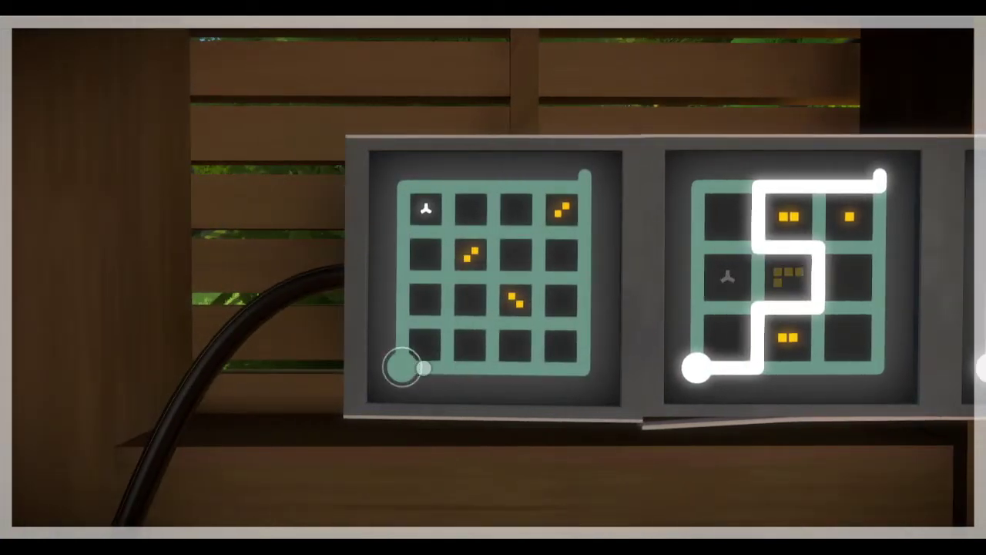
- Retrace and submit the 4x4 diagonal-piece panel's solution, then step back from it
left_click(402, 368)
left_click(402, 368)
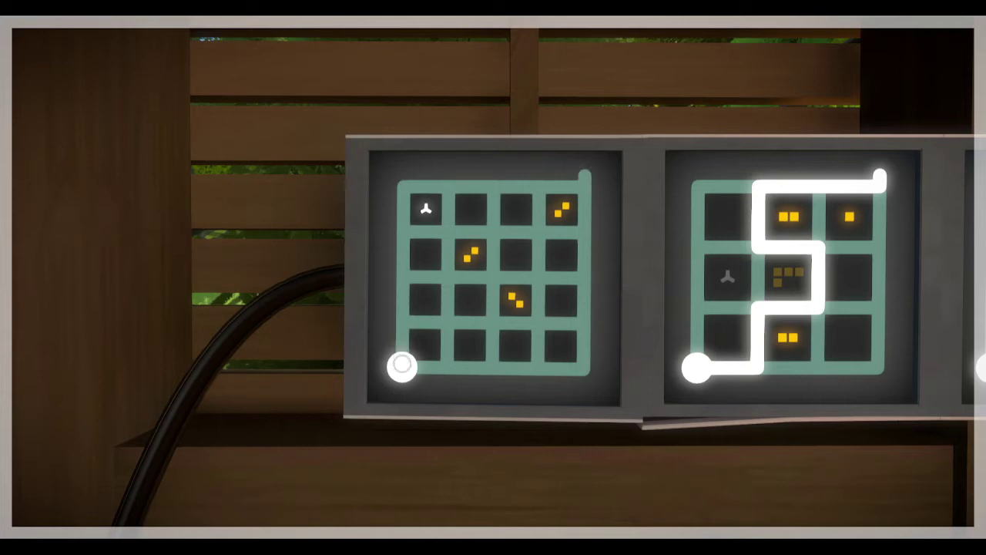
left_click(402, 367)
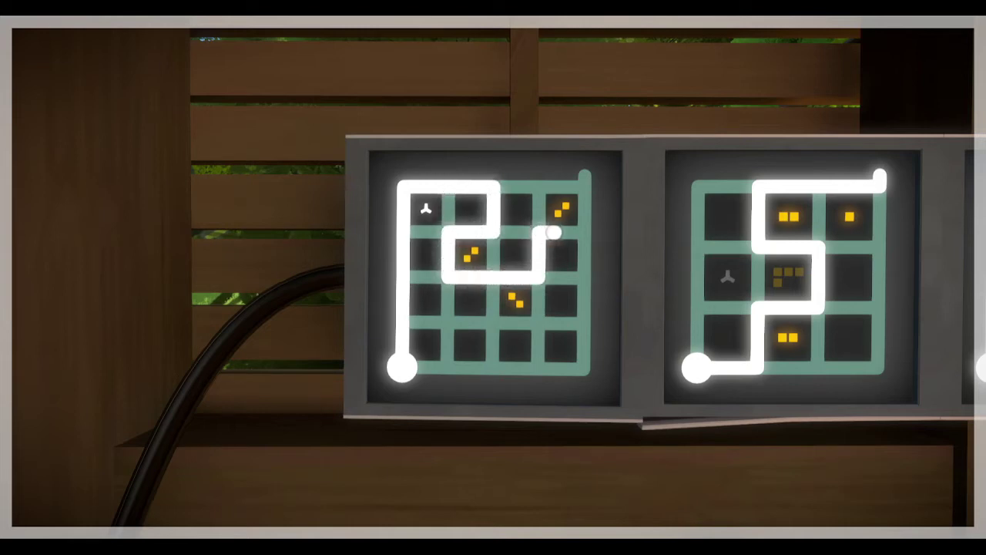
left_click(584, 177)
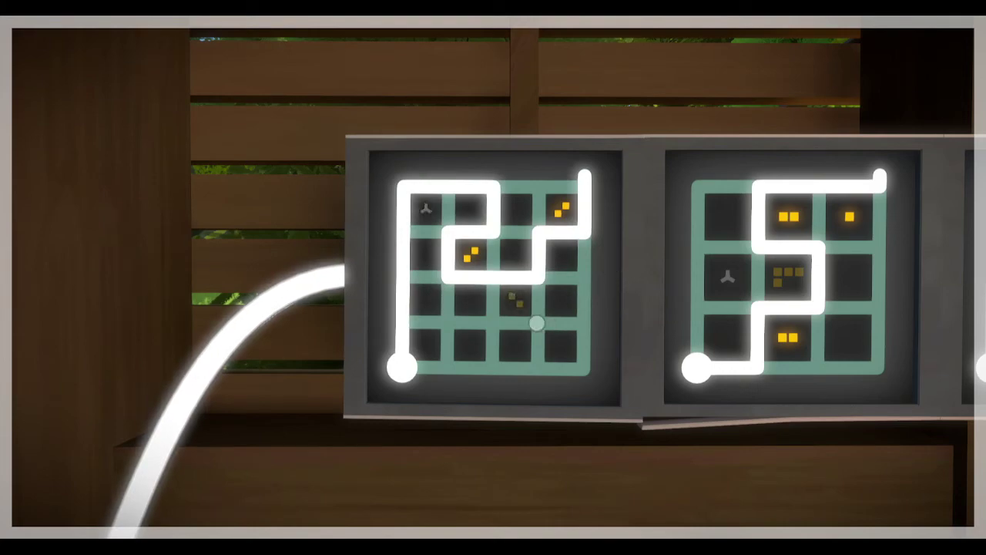
right_click(286, 346)
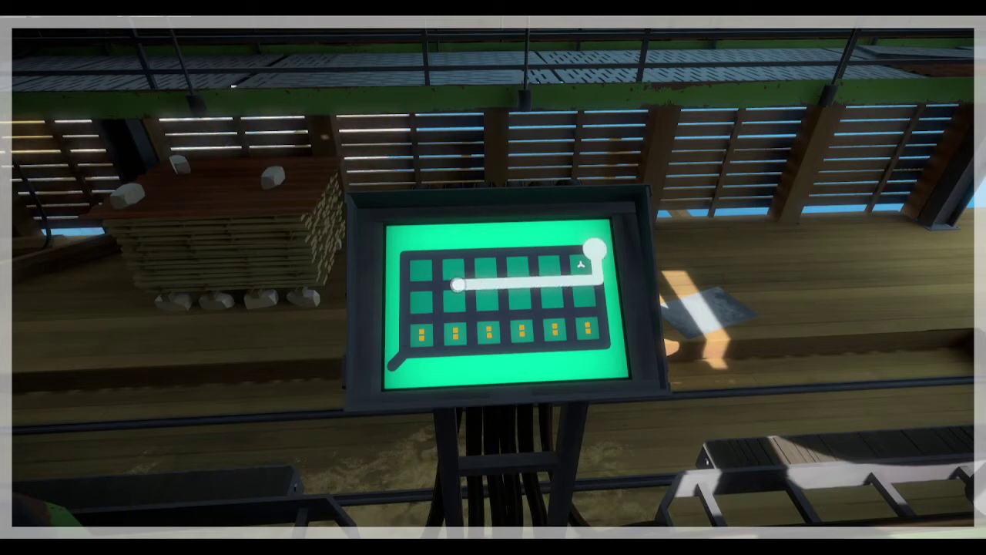
- Submit a traced path on the green sawmill control panel
left_click(597, 248)
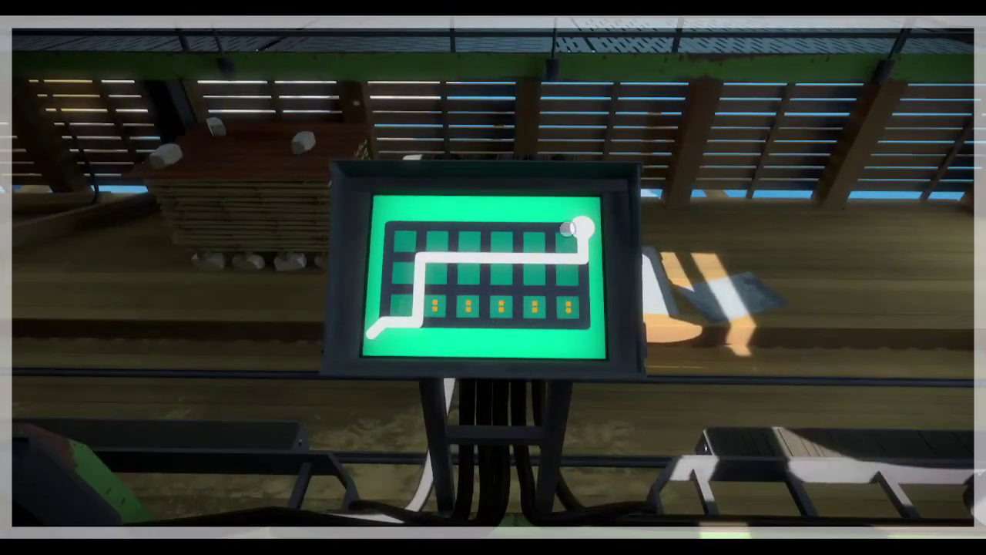
- Retrace and submit the line on the green panel, then head along the sawmill track
left_click(583, 232)
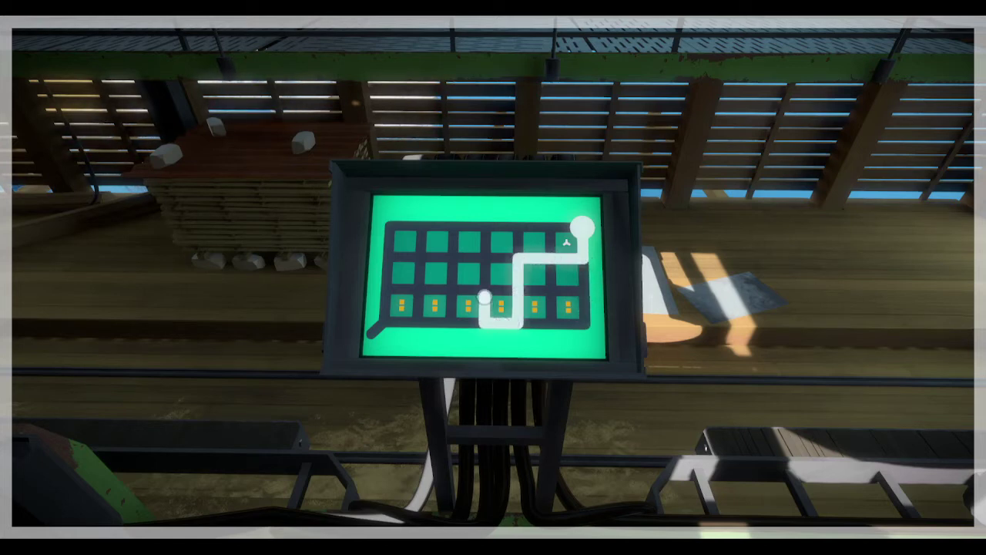
left_click(372, 332)
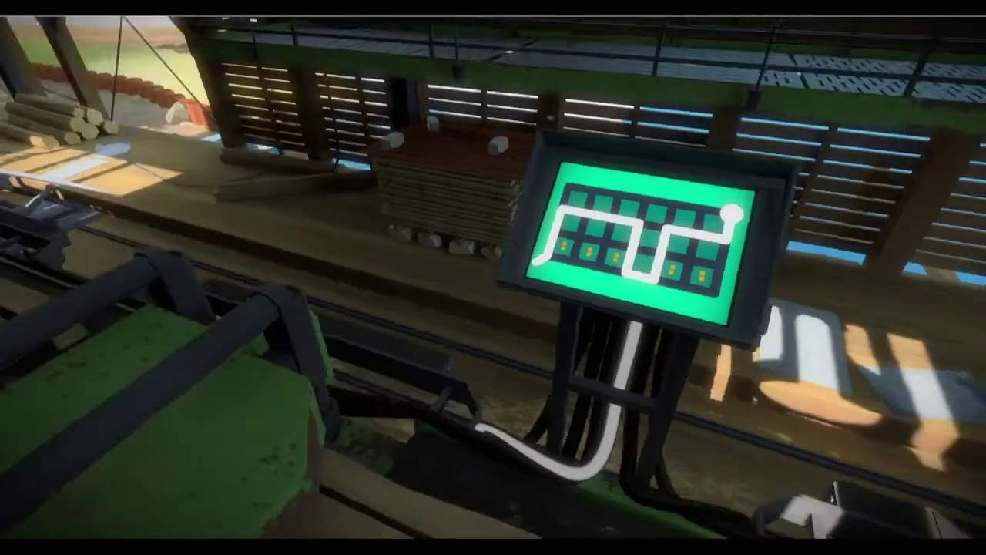
left_click_drag(494, 278, 154, 277)
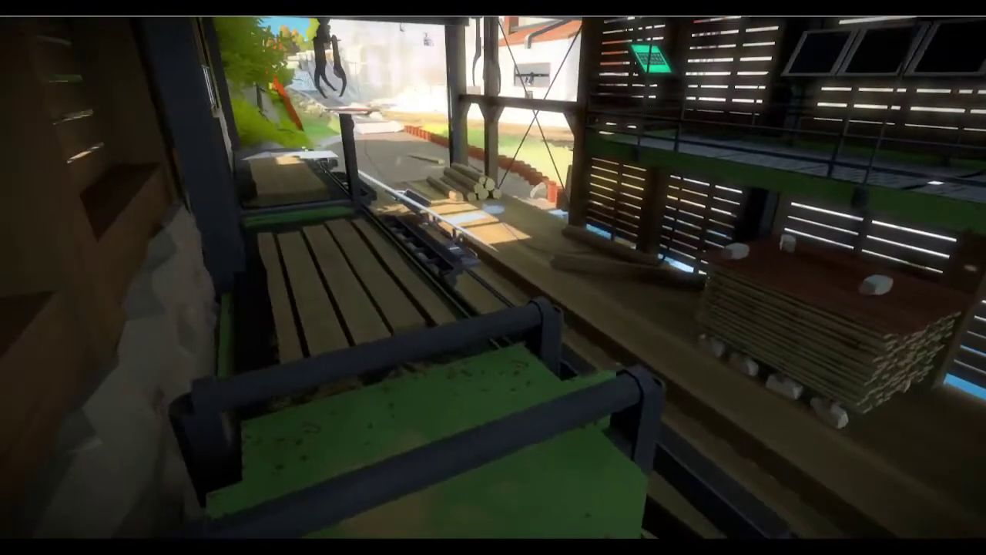
key("w")
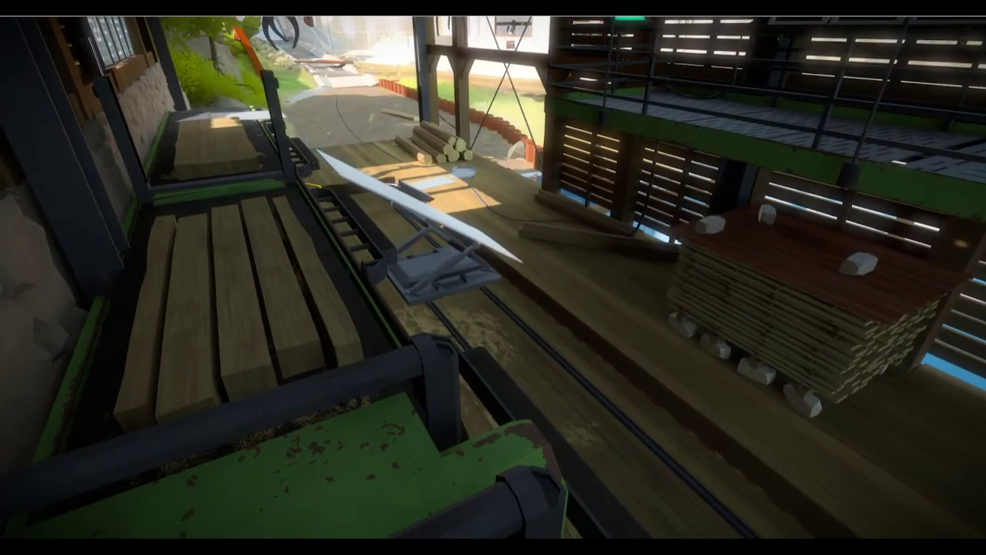
- Look over the log pallet and saw carriage to face the green grid panel
left_click_drag(693, 231, 308, 346)
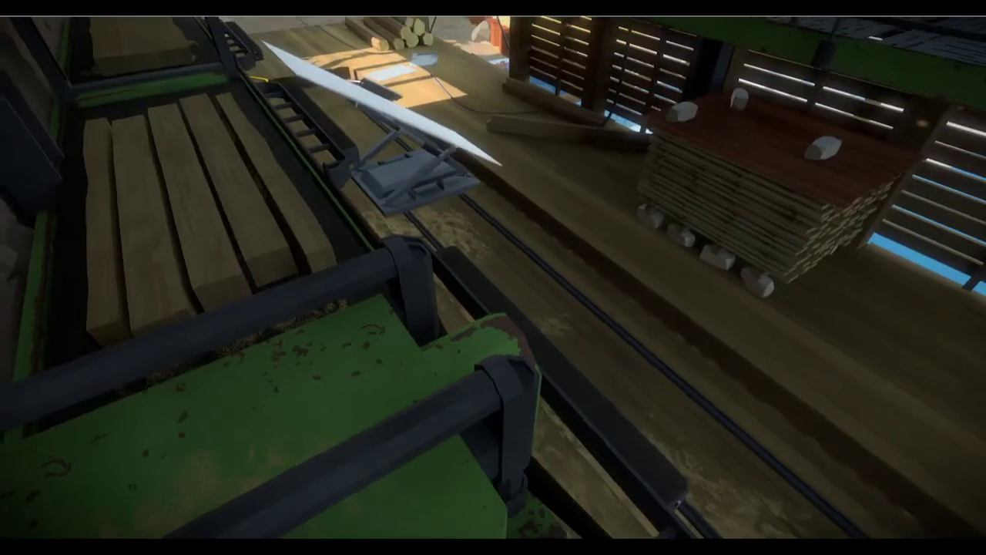
left_click_drag(308, 277, 616, 278)
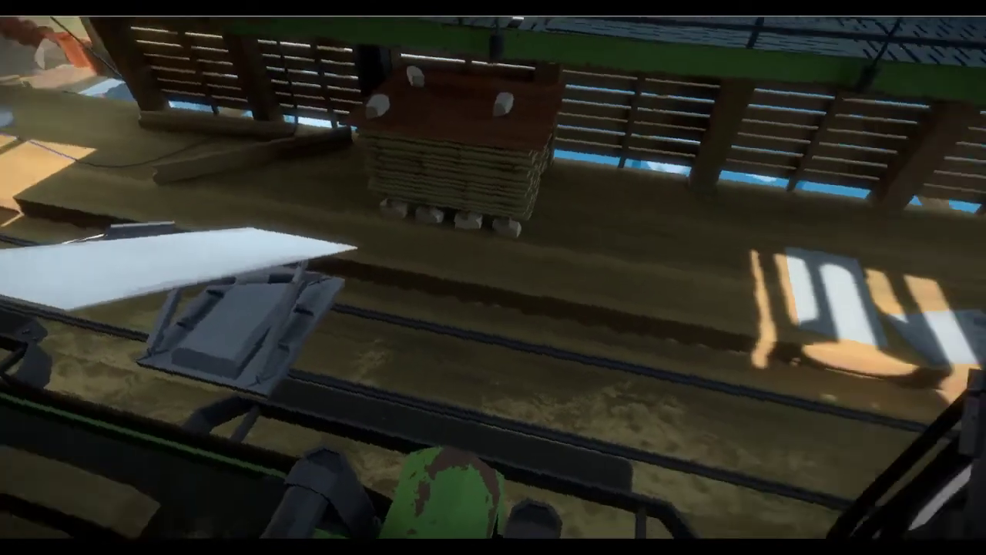
left_click_drag(693, 277, 231, 278)
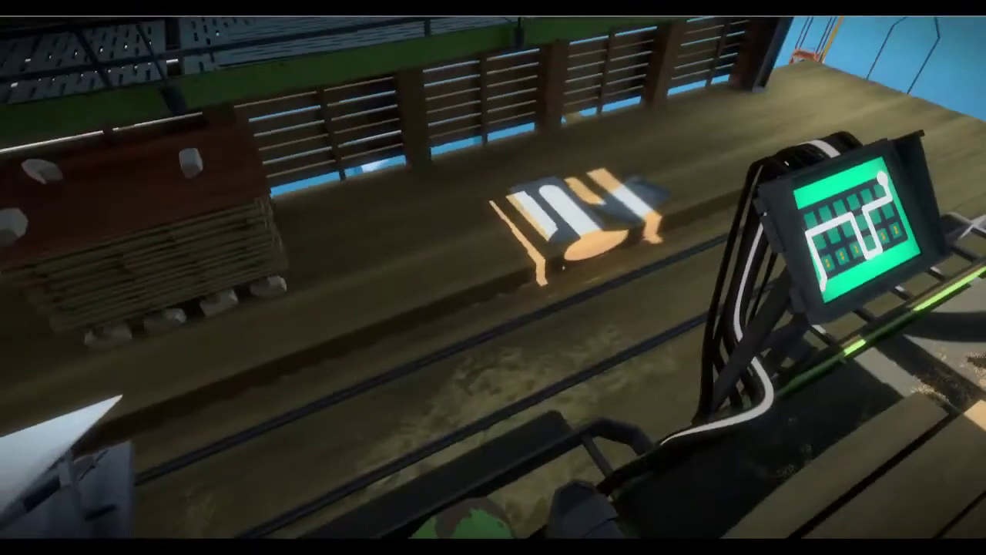
mouse_move(308, 278)
left_mouse_down()
mouse_move(617, 277)
mouse_move(346, 277)
left_mouse_up()
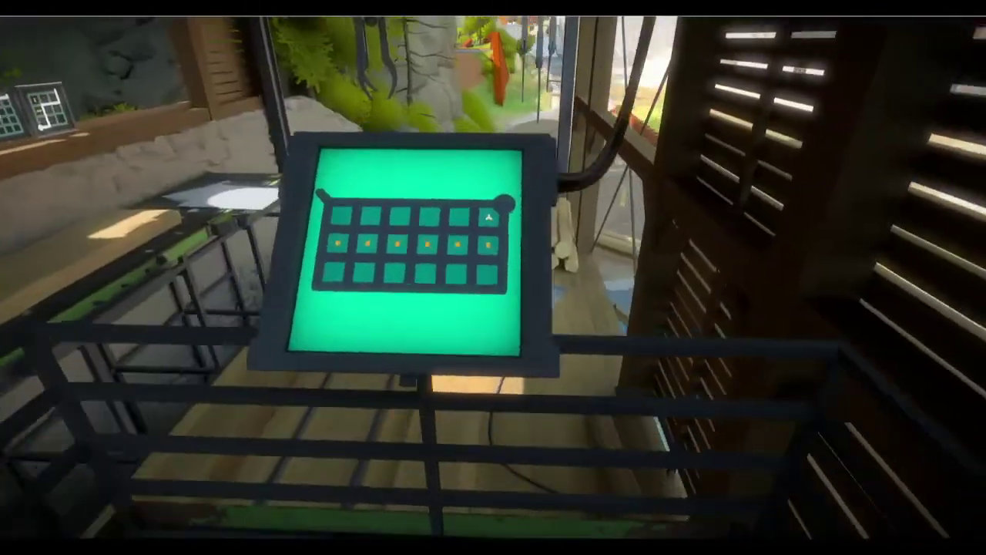
- Submit a first line traced from the top-right start, then restart the trace
left_click(490, 218)
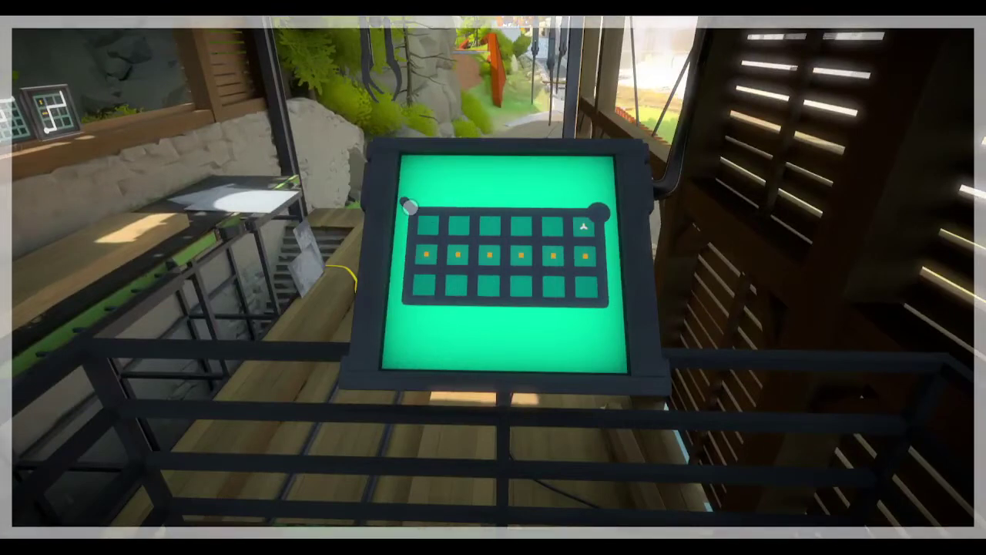
left_click(599, 214)
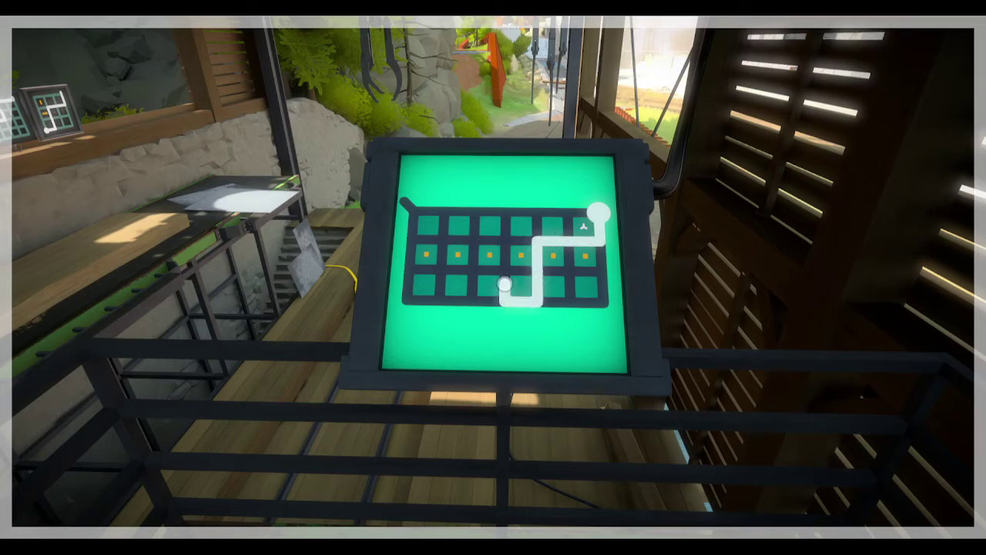
left_click(405, 202)
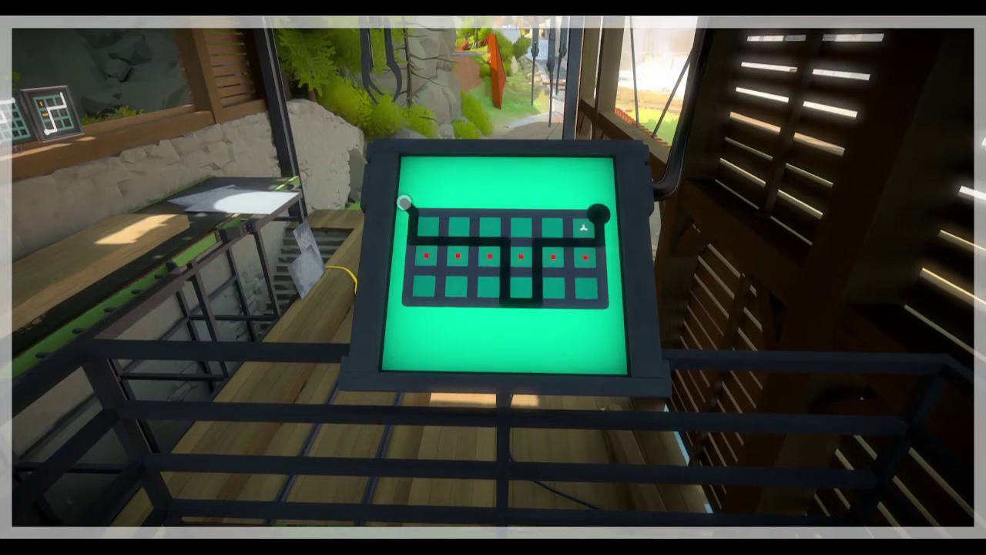
right_click(405, 202)
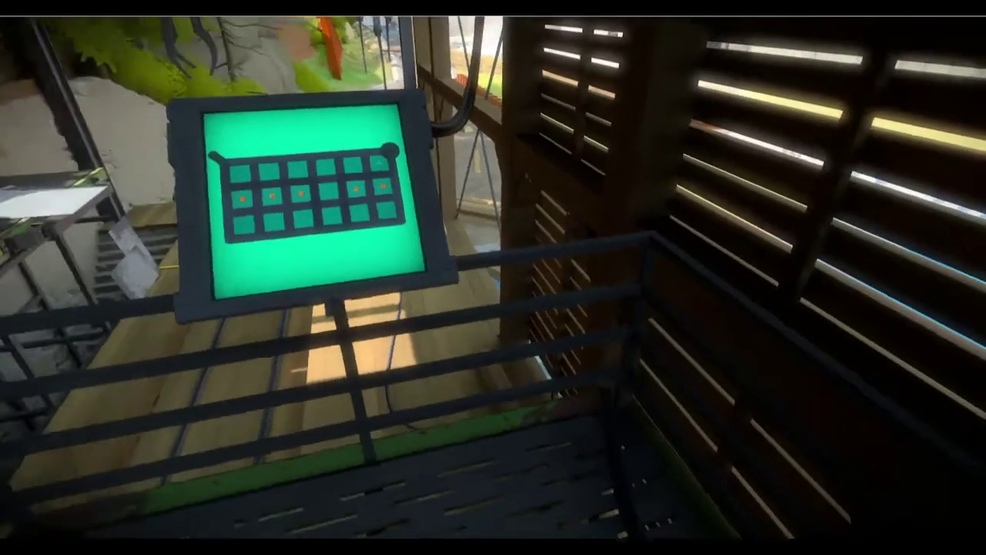
left_click(493, 278)
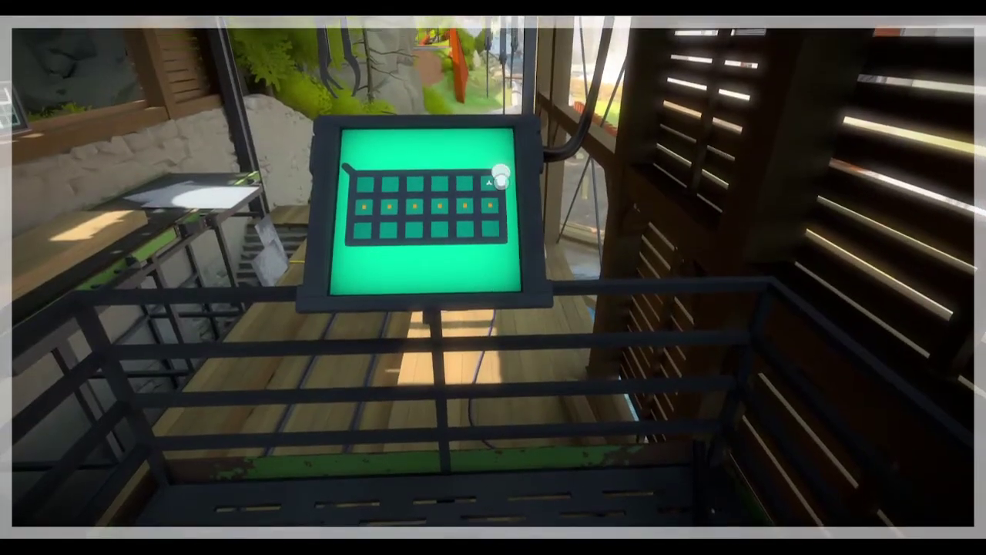
left_click(497, 164)
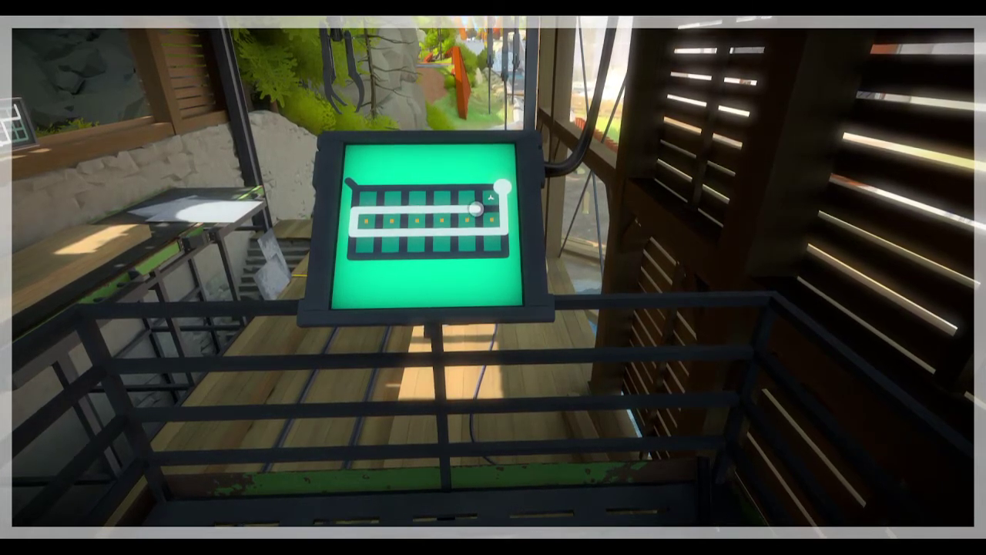
- Redraw the line around the dotted squares to the top-left exit and submit it
right_click(479, 193)
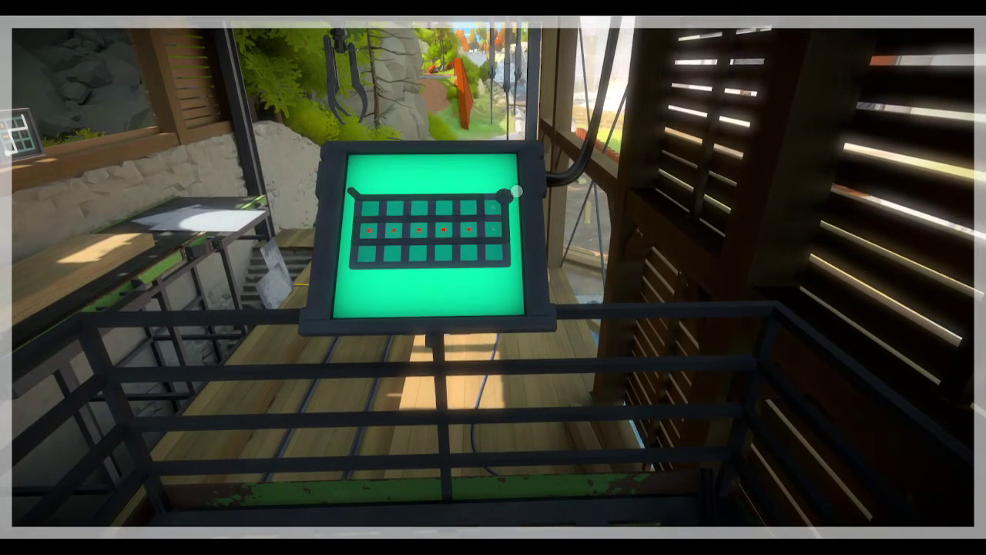
left_click(504, 197)
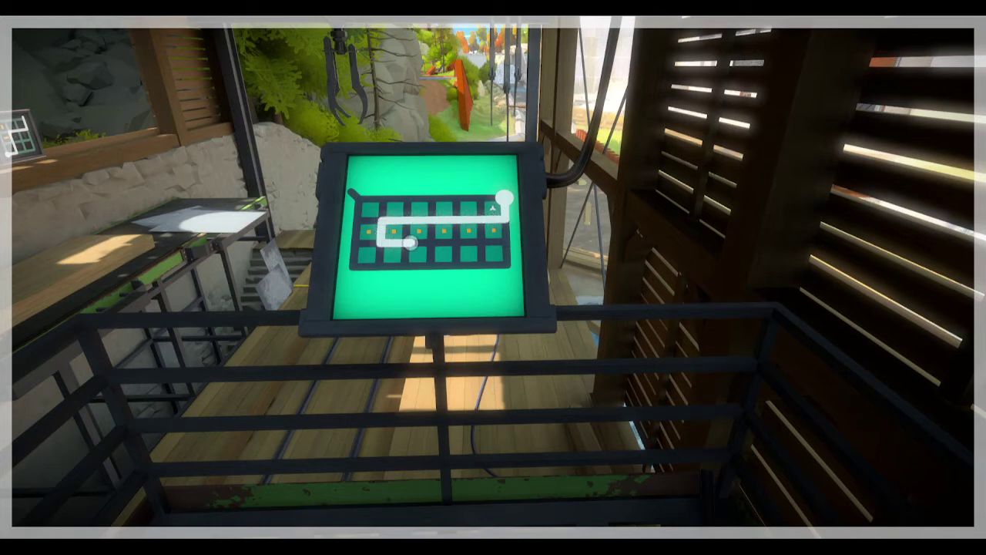
left_click_drag(422, 242, 353, 194)
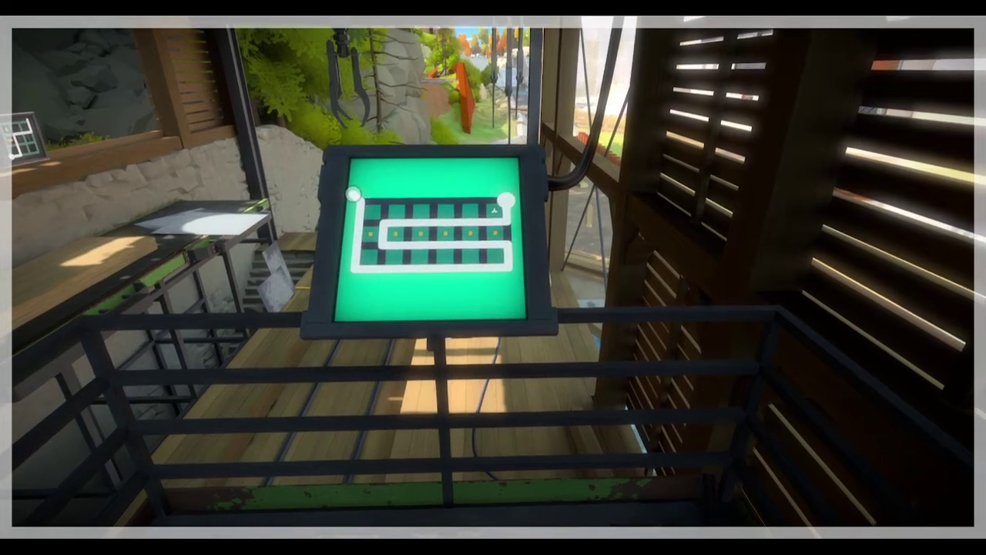
left_click(354, 194)
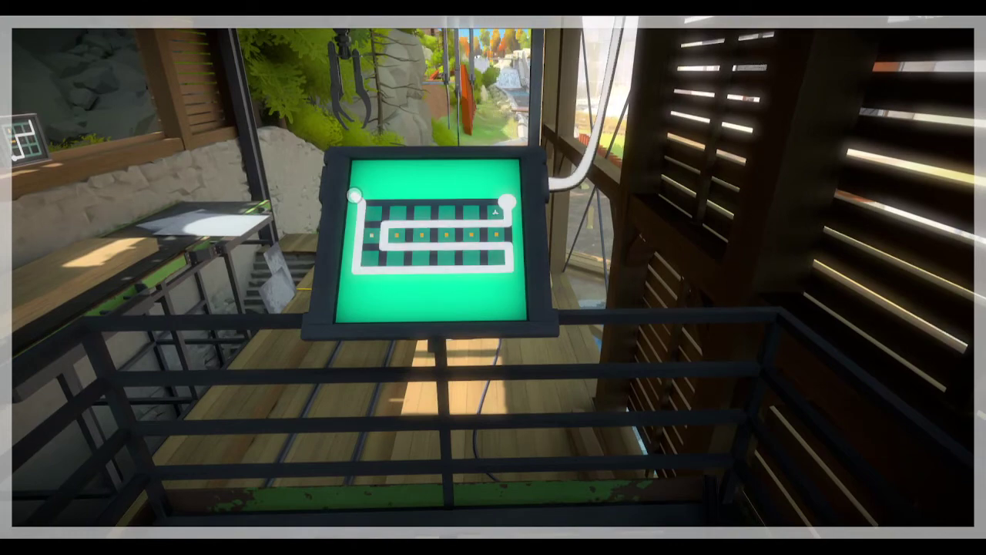
key("w")
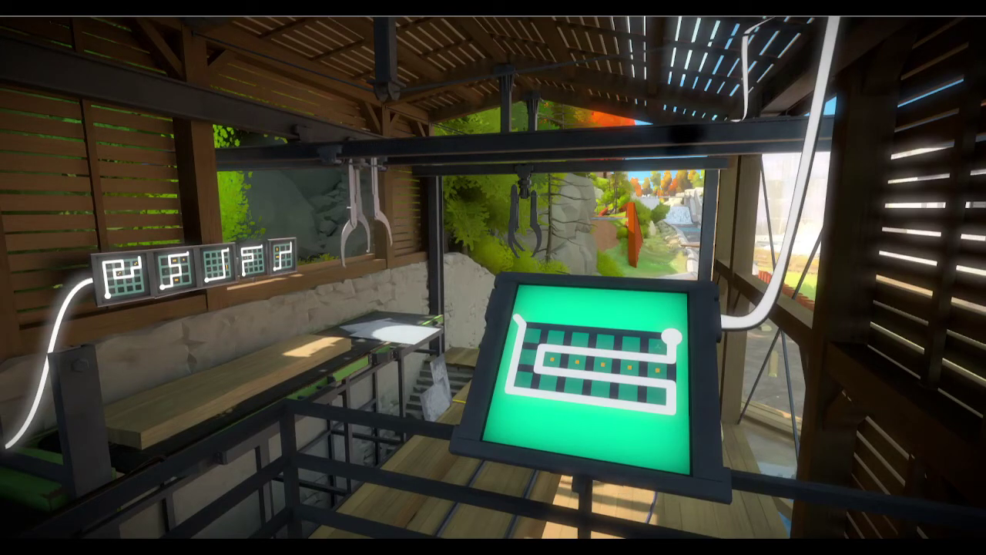
- Turn left toward the wall panels and retrace a path on the solved green panel
key("Left")
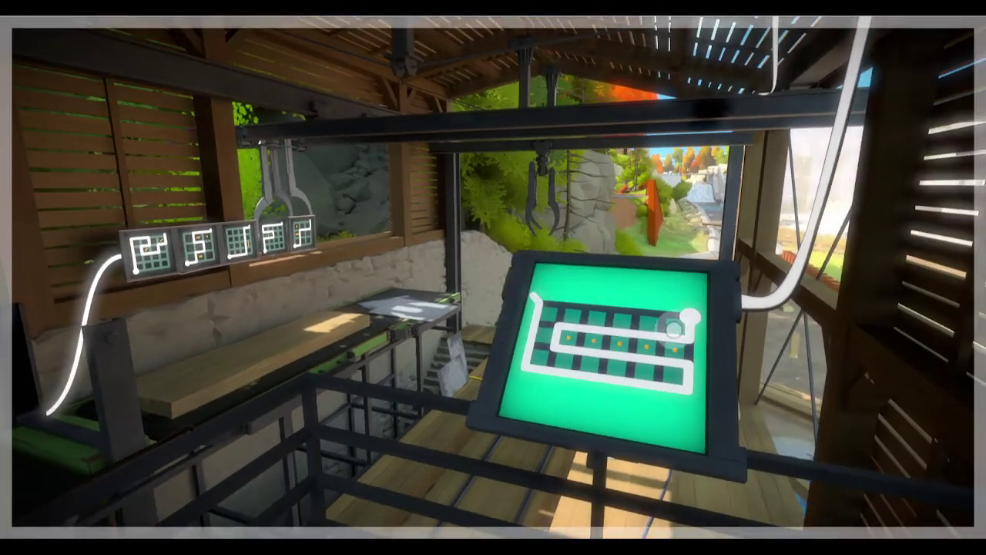
left_click(691, 317)
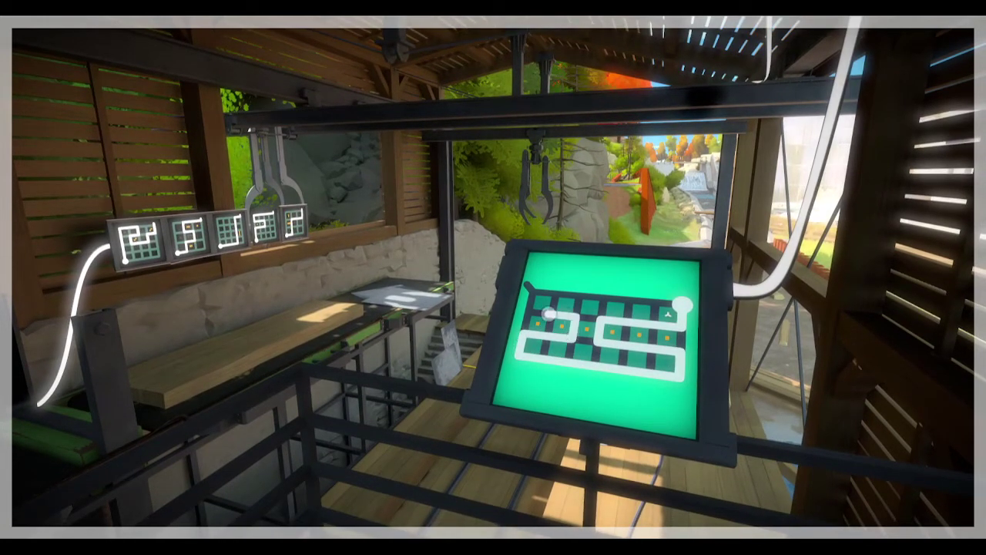
left_click(528, 283)
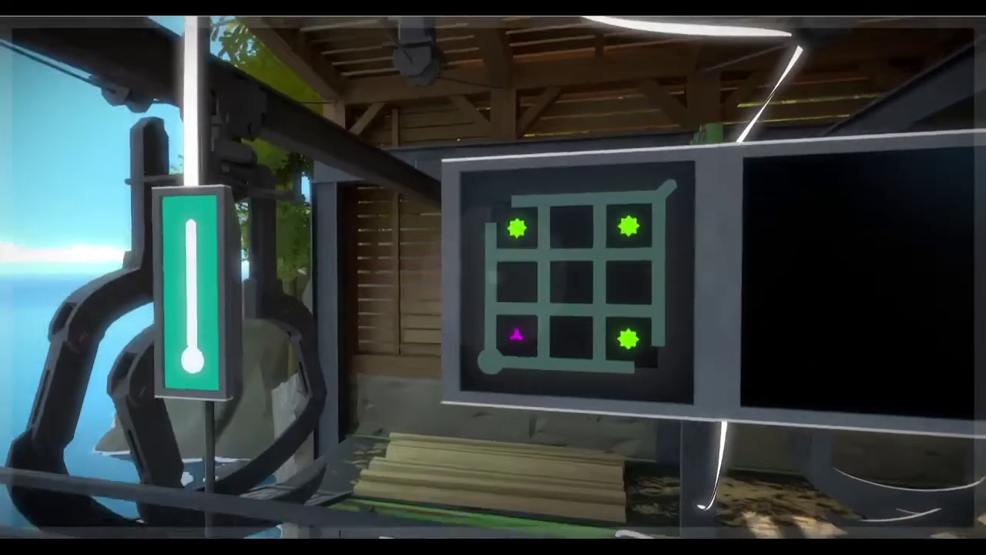
- Solve the first black star-grid panel and make a first attempt on the purple-star panel
left_click(493, 277)
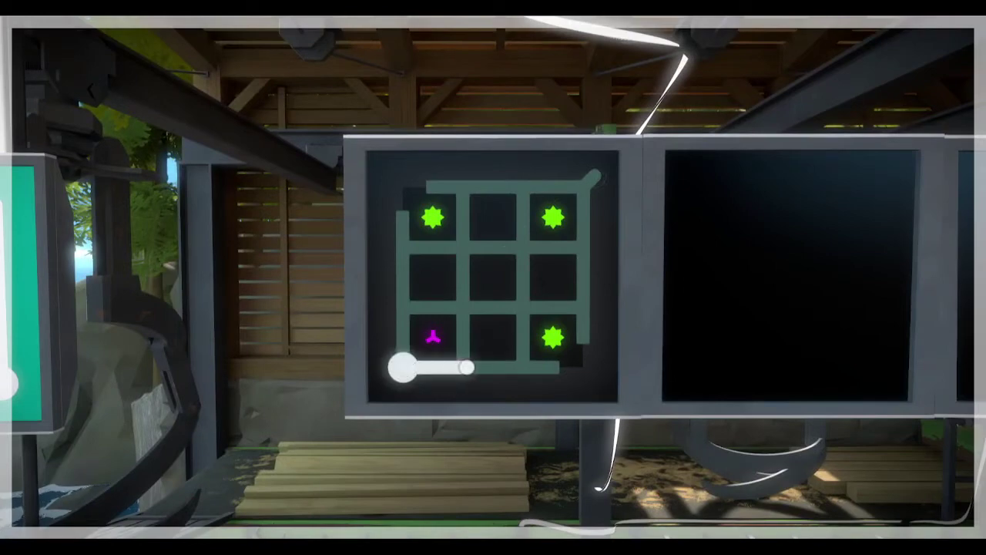
left_click(594, 180)
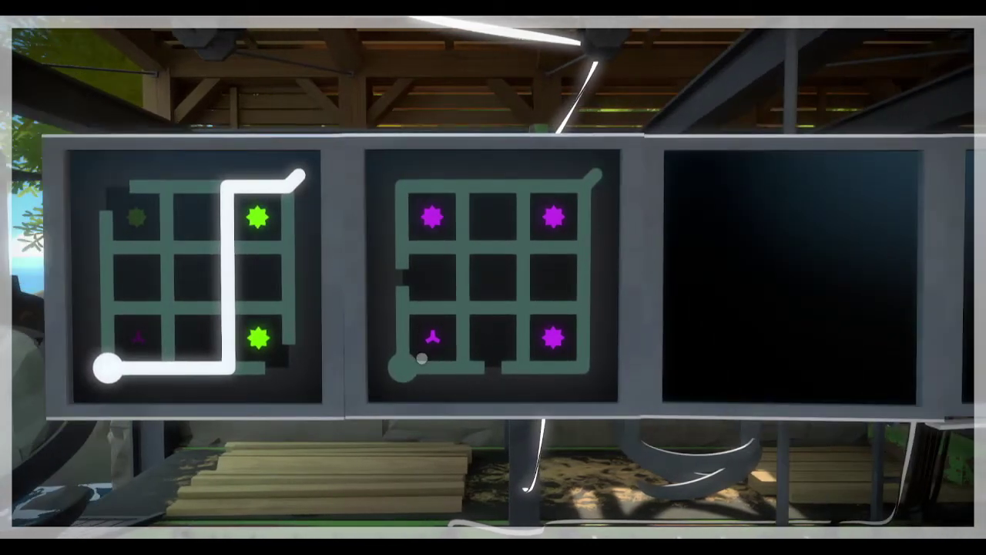
left_click(404, 368)
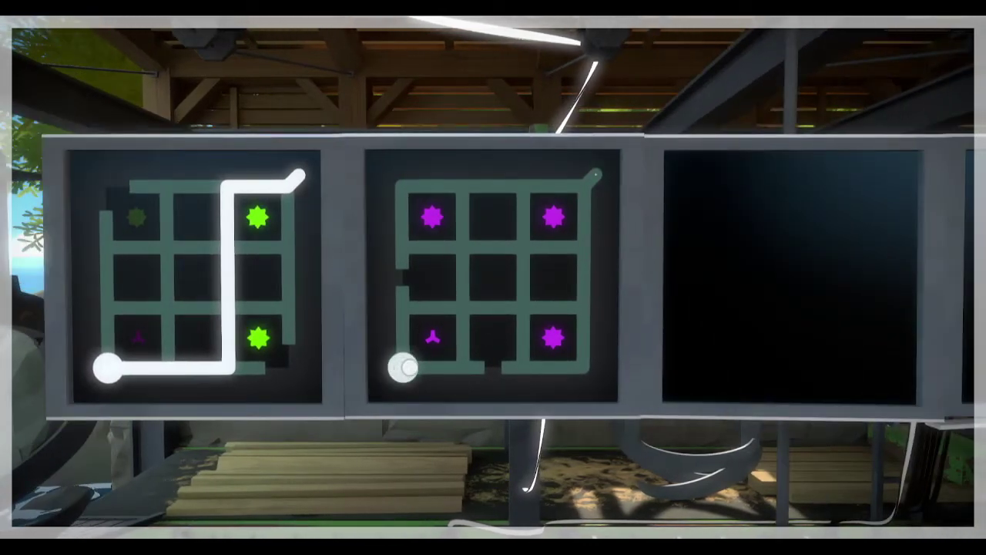
left_click(404, 368)
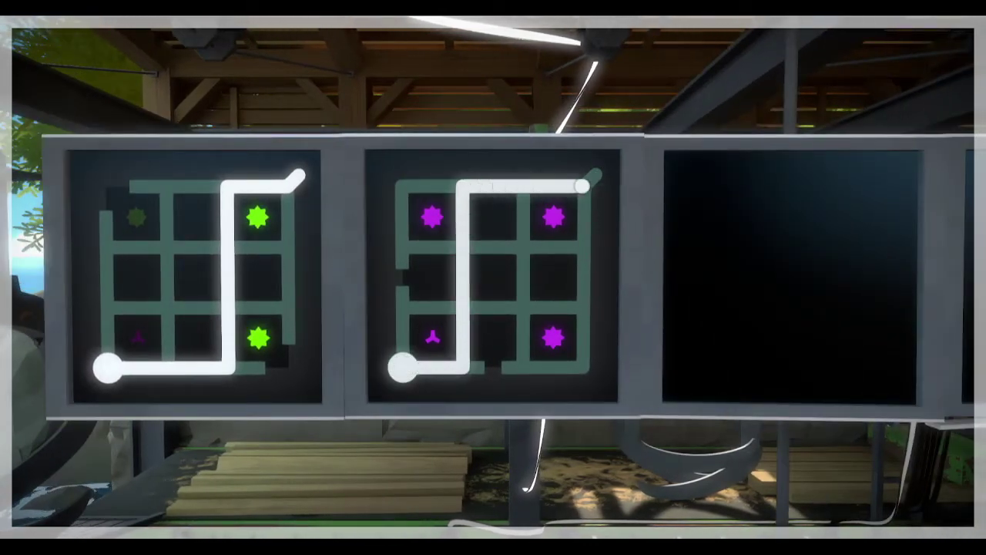
left_click(593, 181)
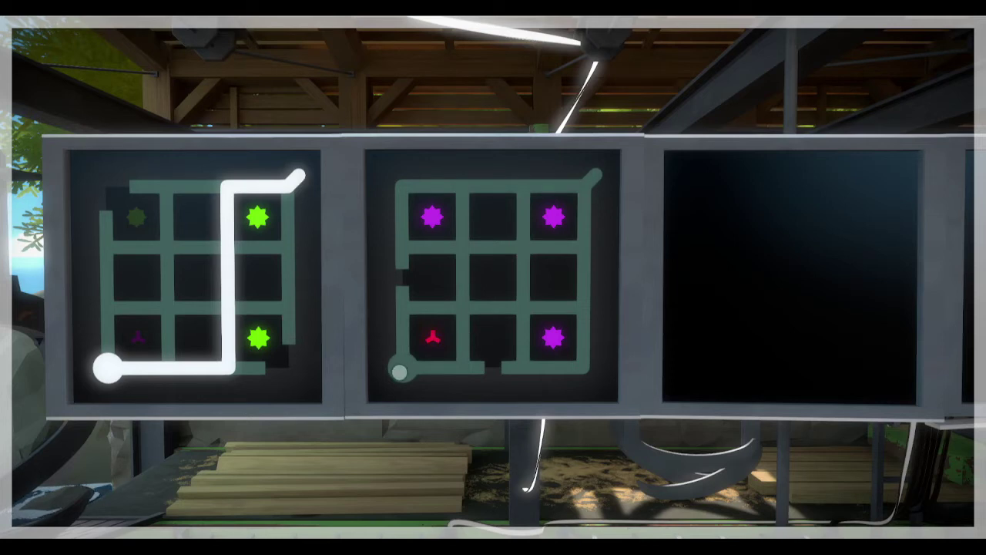
- Cancel the partial trace and solve the purple-star puzzle with a new path
left_click(400, 373)
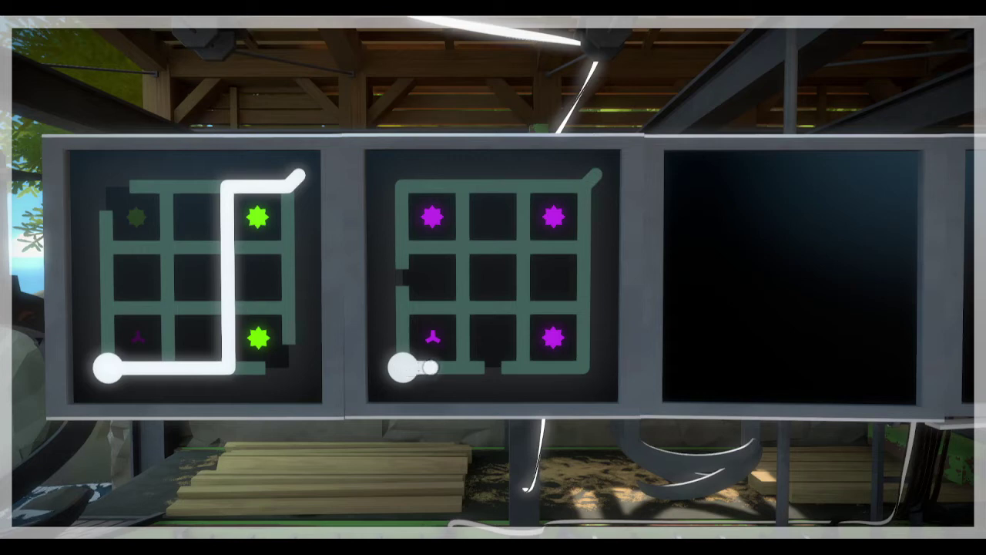
right_click(439, 367)
left_click(404, 370)
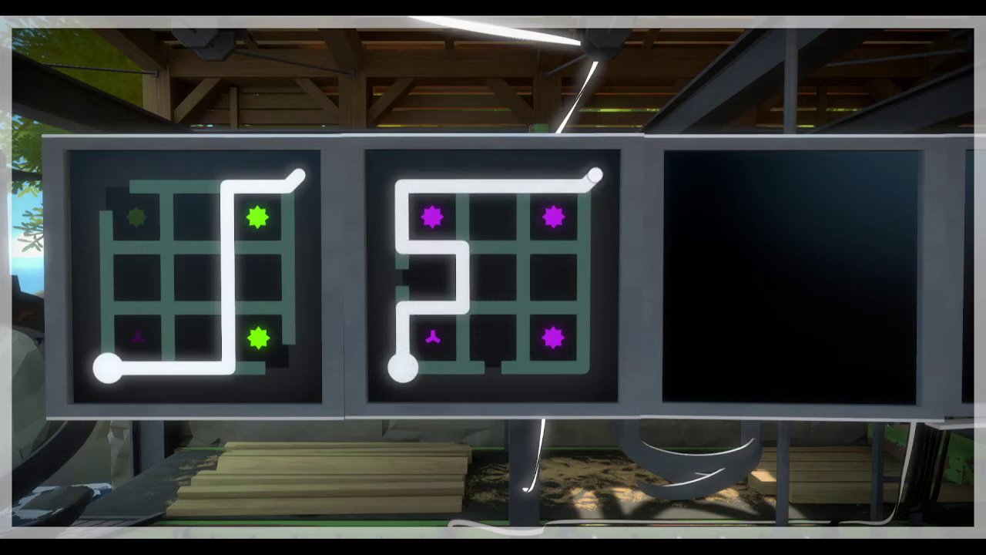
left_click(598, 179)
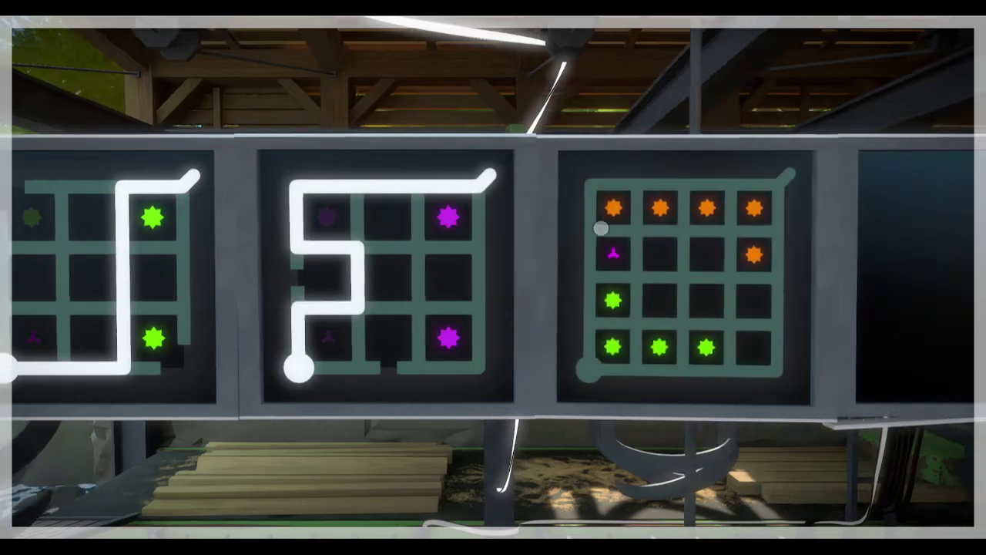
- Turn right and solve the orange-and-green star puzzle
key("d")
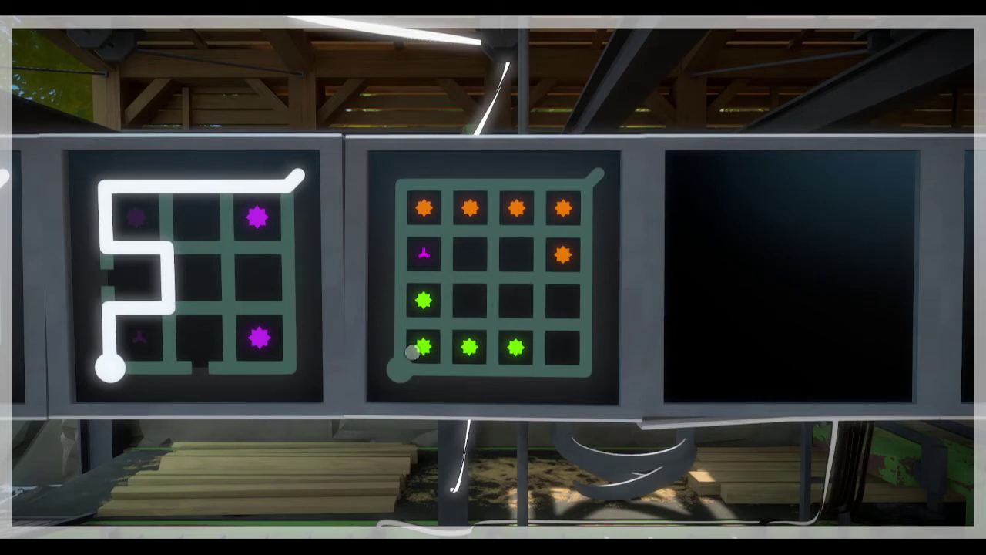
left_click(400, 370)
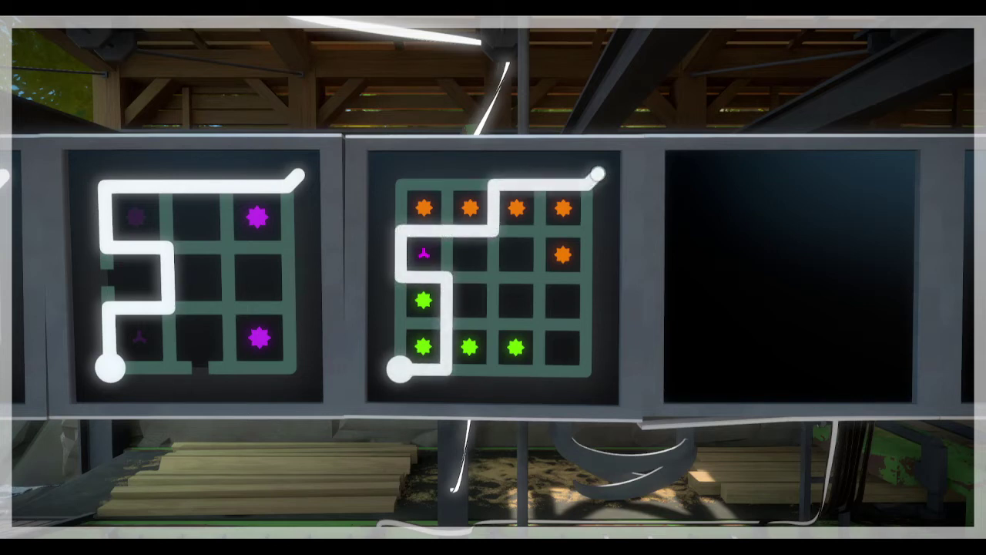
left_click(599, 180)
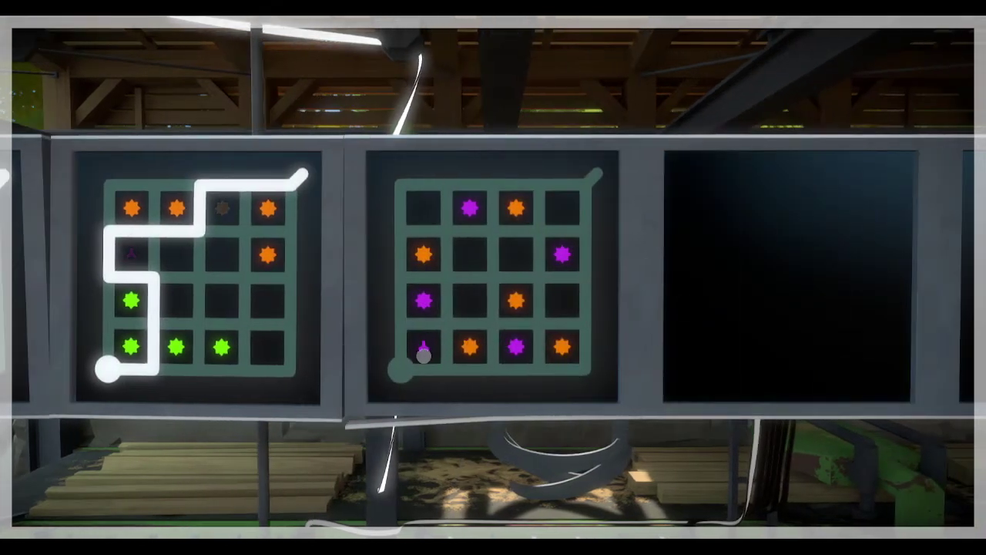
- Clear a false start and route the line left through the middle of the grid
left_click(400, 371)
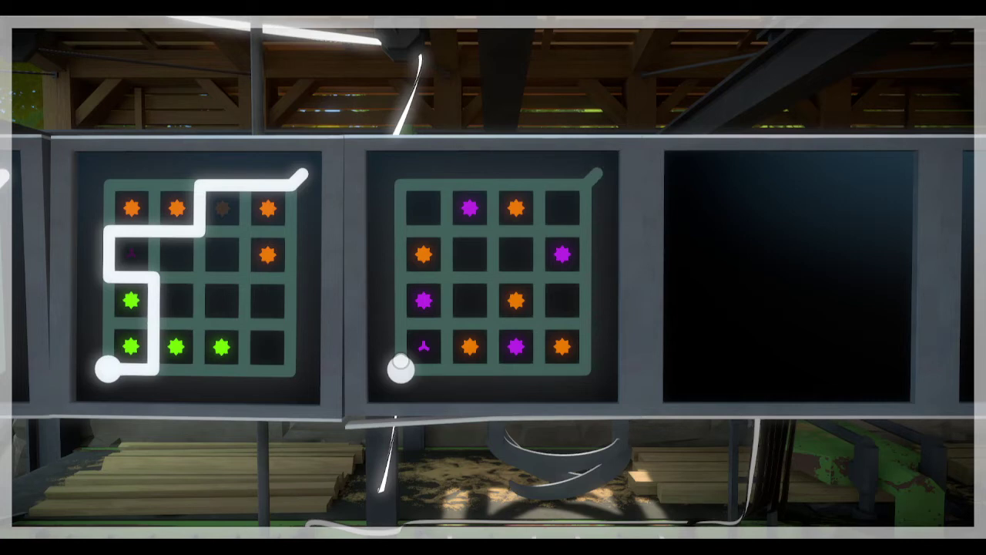
left_click(401, 367)
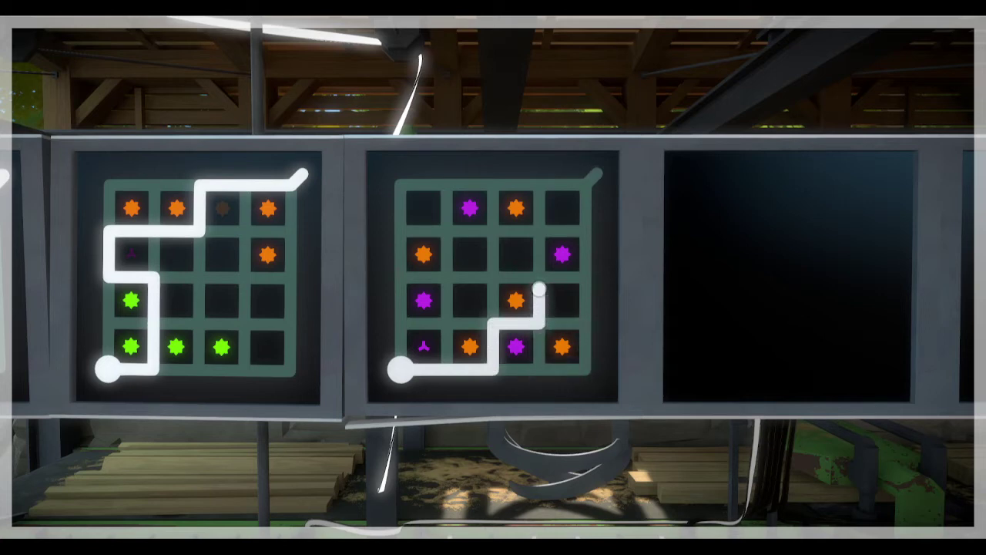
right_click(538, 277)
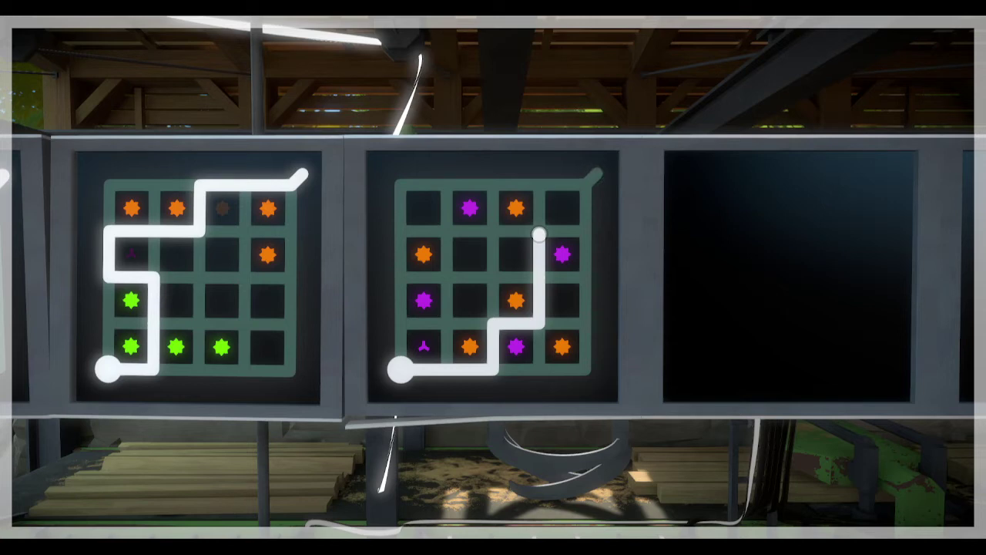
mouse_move(538, 235)
left_mouse_down()
mouse_move(538, 279)
mouse_move(490, 278)
left_mouse_up()
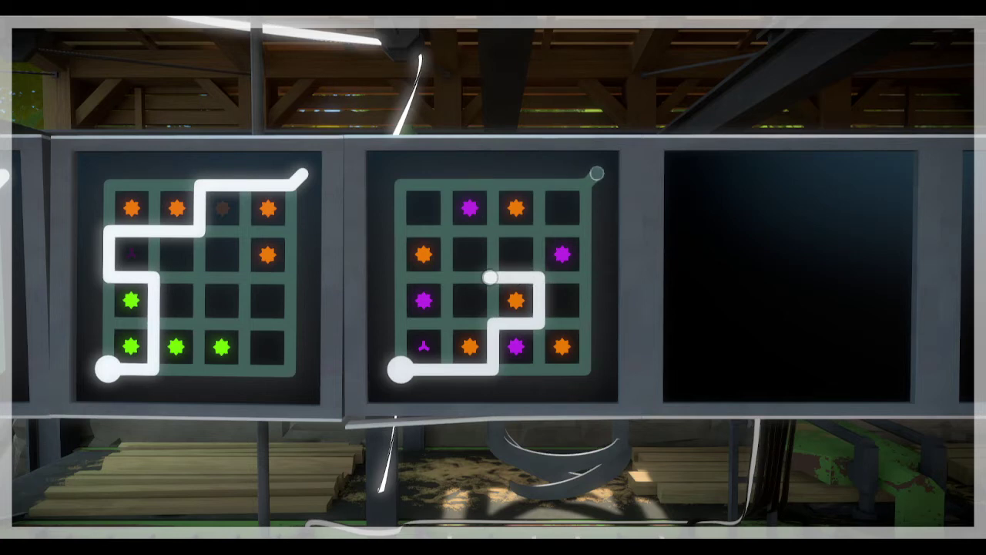
- Adjust the line past the purple stars and finish it at the top-right exit
mouse_move(490, 279)
left_mouse_down()
mouse_move(446, 279)
mouse_move(445, 324)
mouse_move(400, 324)
mouse_move(400, 285)
left_mouse_up()
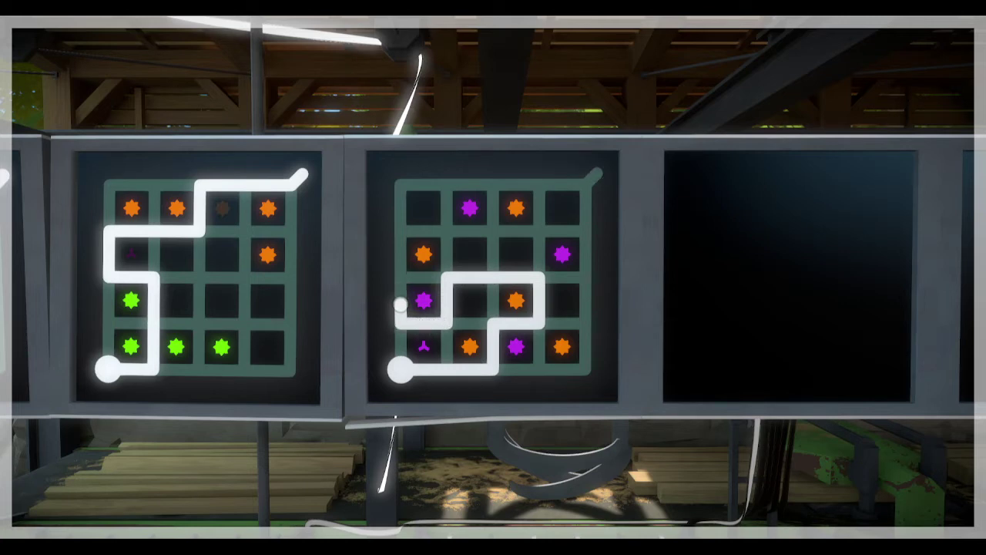
mouse_move(399, 285)
left_mouse_down()
mouse_move(400, 324)
mouse_move(447, 314)
mouse_move(445, 279)
mouse_move(462, 278)
left_mouse_up()
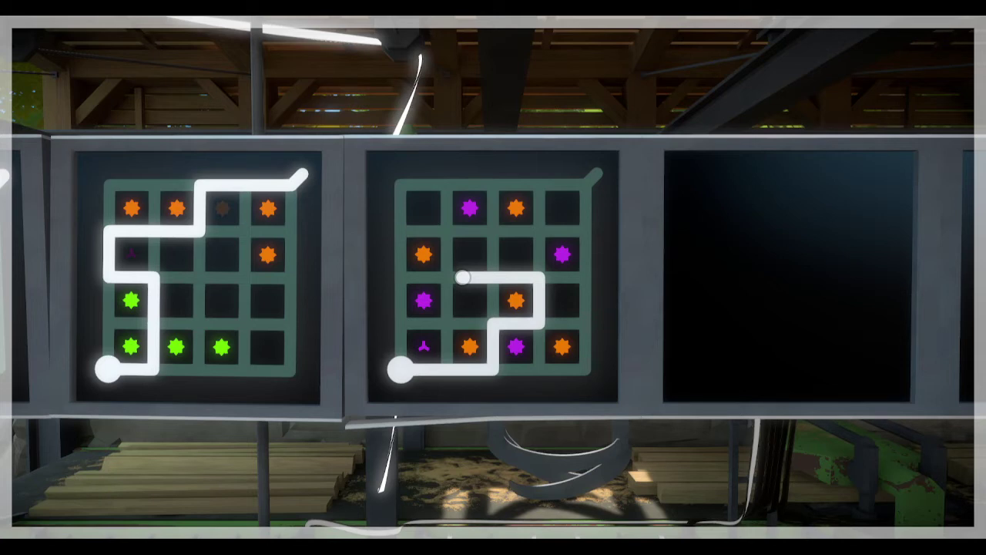
mouse_move(461, 277)
left_mouse_down()
mouse_move(447, 247)
mouse_move(416, 229)
mouse_move(401, 276)
mouse_move(431, 232)
mouse_move(448, 277)
mouse_move(448, 305)
mouse_move(401, 304)
mouse_move(407, 277)
mouse_move(401, 300)
mouse_move(416, 324)
left_mouse_up()
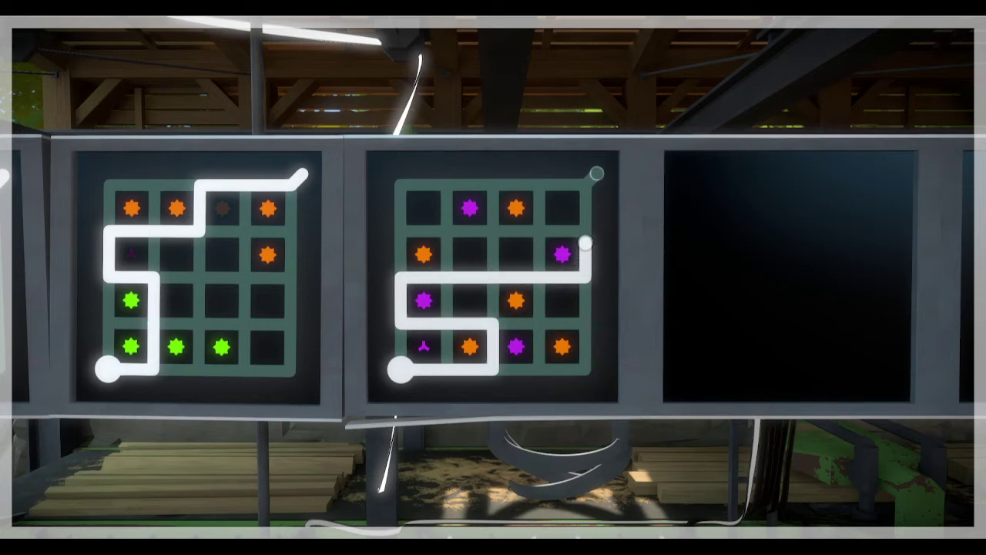
left_click(597, 175)
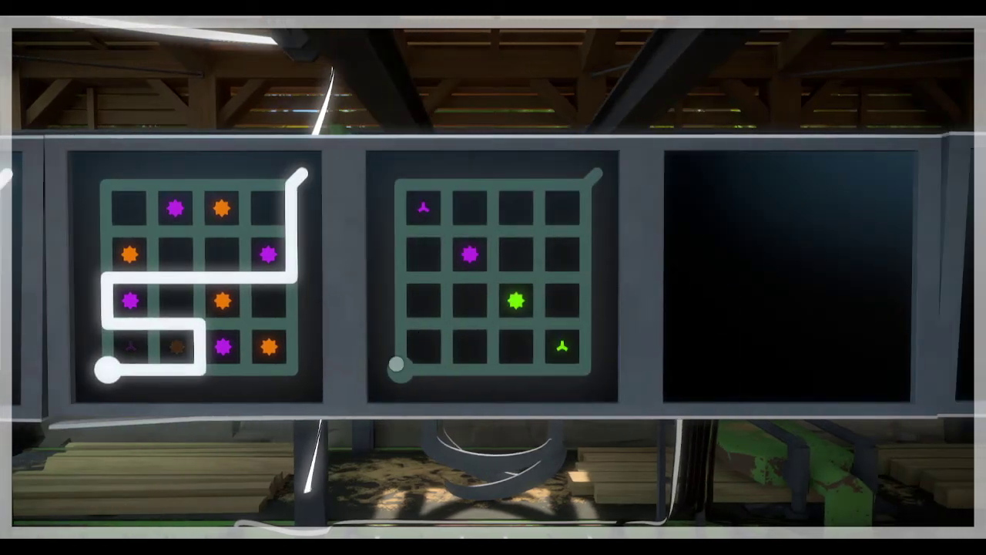
- After one rejected path, trace a corrected line to the exit of the purple-and-green star panel
left_click(396, 365)
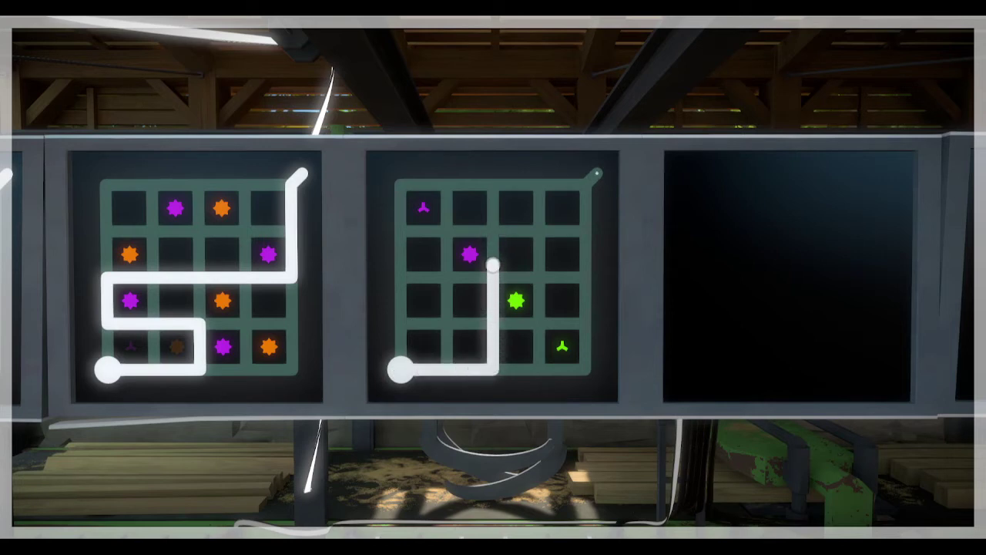
left_click(597, 176)
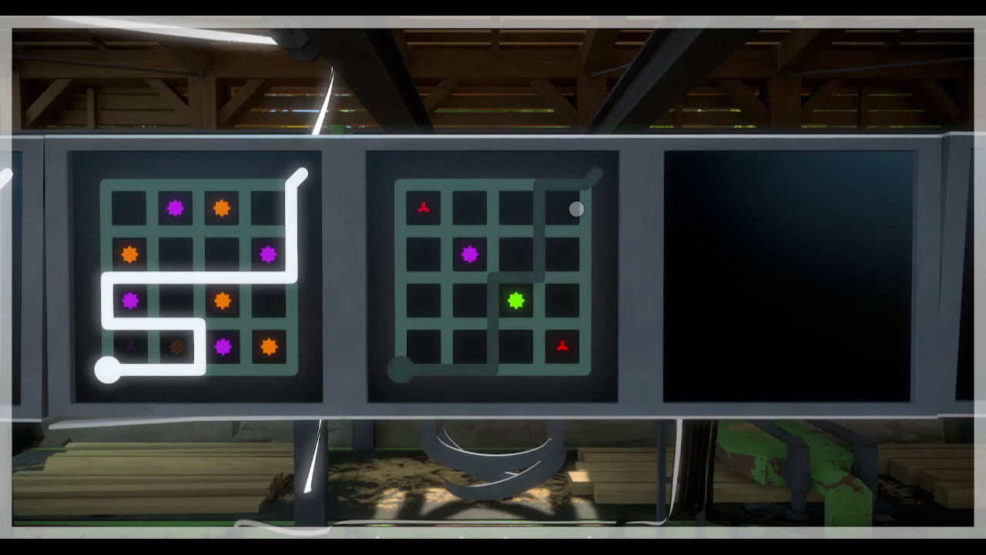
left_click(401, 369)
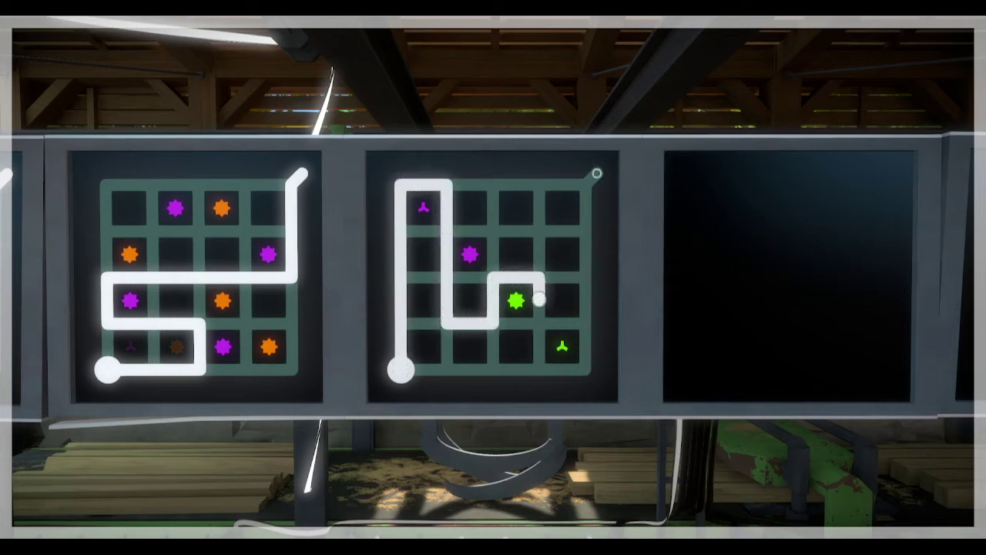
left_click(595, 177)
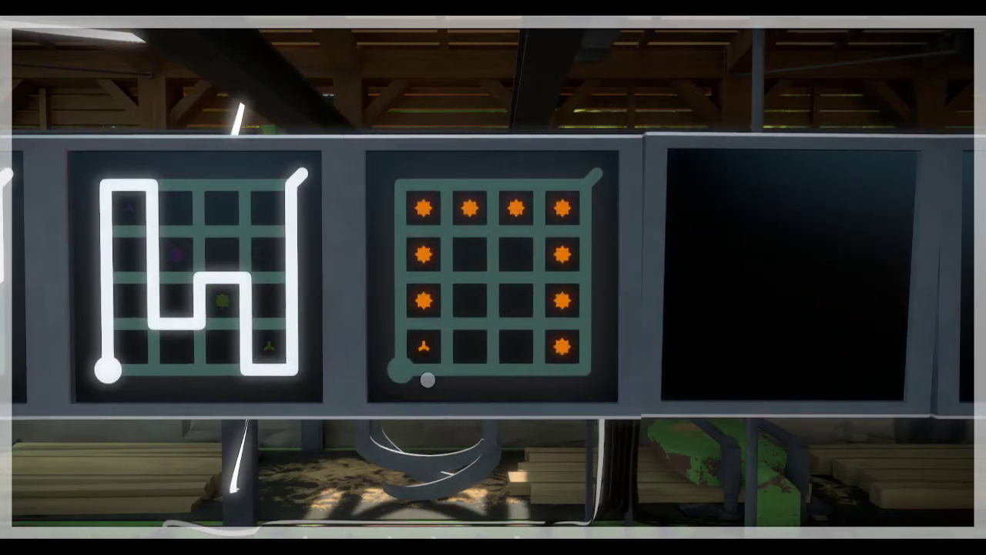
- After one rejected try, trace up the left column to the top-right exit, solving the orange-star ring
left_click(401, 371)
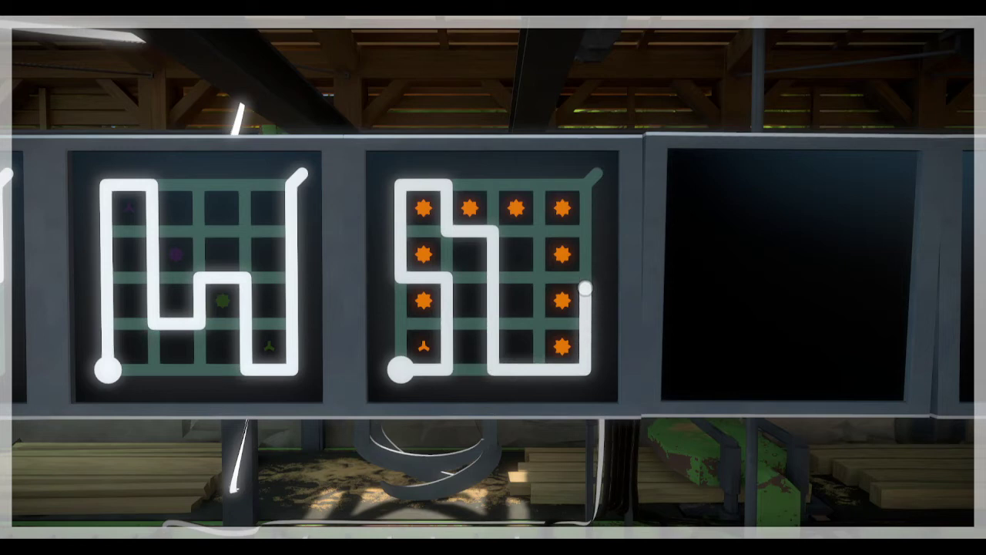
left_click(594, 174)
left_click(401, 371)
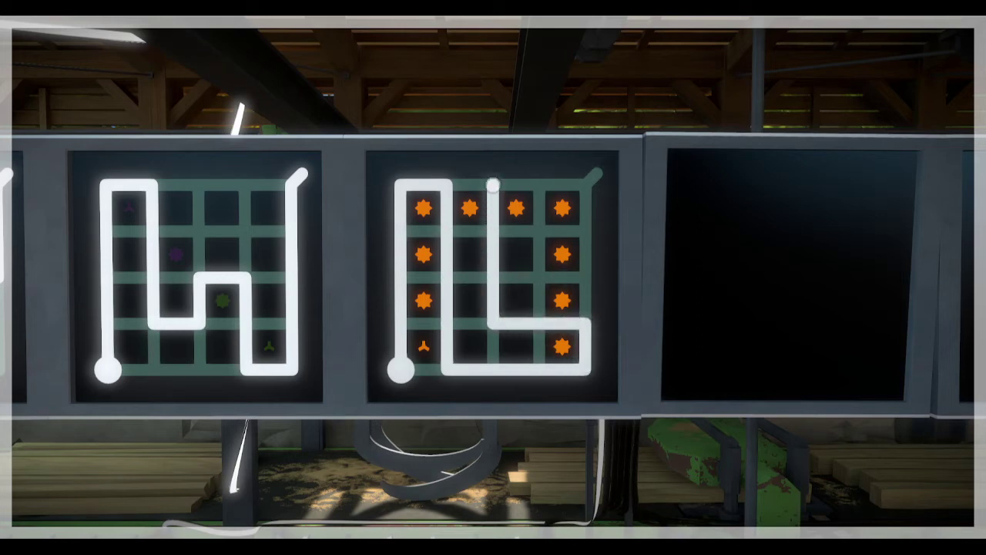
left_click(599, 176)
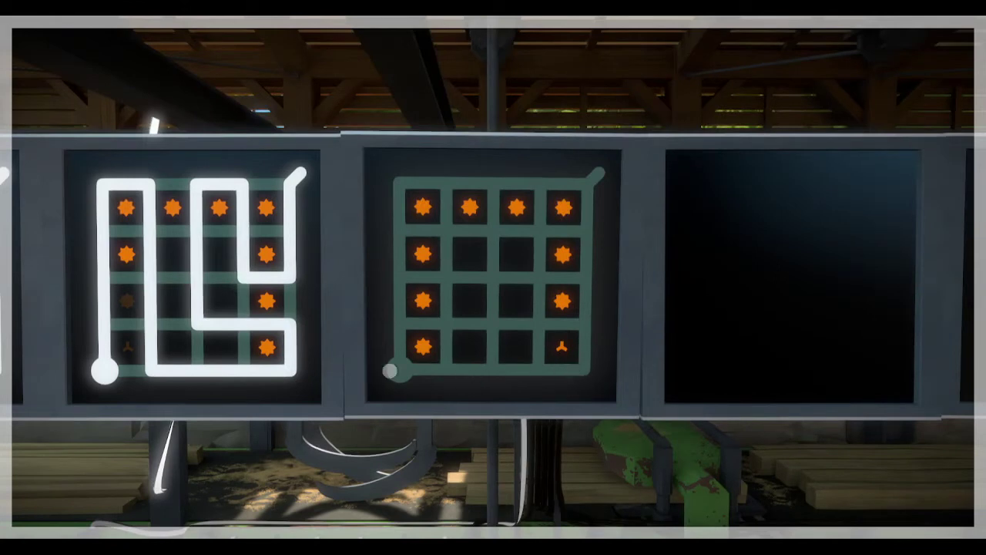
- Route a trial line up the right column and through the top row, then abandon it
left_click(391, 371)
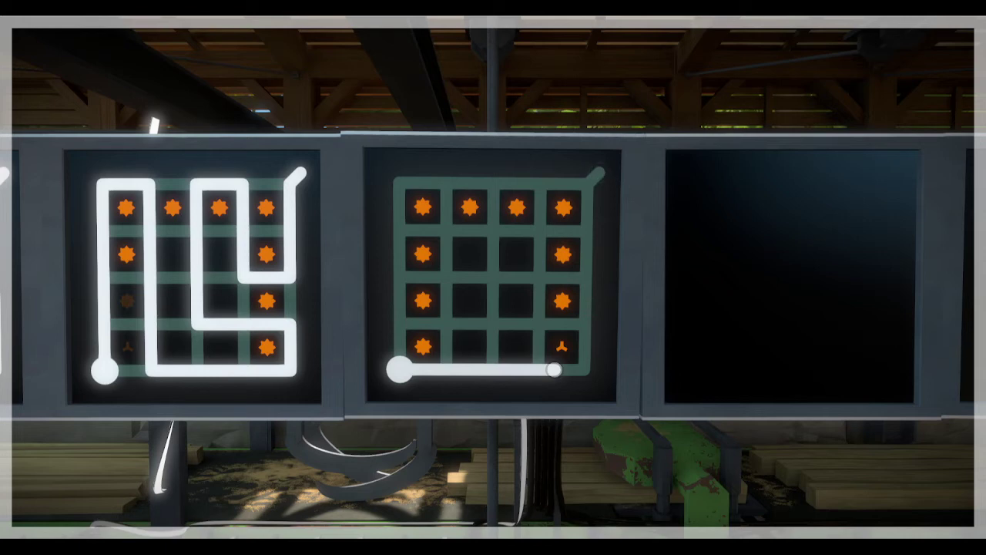
mouse_move(555, 371)
left_mouse_down()
mouse_move(589, 308)
mouse_move(589, 231)
mouse_move(537, 277)
mouse_move(537, 324)
mouse_move(416, 324)
mouse_move(399, 286)
mouse_move(399, 308)
mouse_move(399, 276)
mouse_move(445, 276)
mouse_move(445, 184)
left_mouse_up()
mouse_move(446, 183)
left_mouse_down()
mouse_move(491, 184)
mouse_move(491, 231)
mouse_move(527, 231)
mouse_move(491, 208)
mouse_move(479, 184)
mouse_move(445, 183)
mouse_move(445, 276)
mouse_move(399, 276)
mouse_move(479, 324)
mouse_move(540, 323)
mouse_move(539, 231)
left_mouse_up()
mouse_move(539, 232)
left_mouse_down()
mouse_move(589, 231)
mouse_move(589, 277)
mouse_move(550, 277)
mouse_move(540, 323)
mouse_move(446, 323)
mouse_move(445, 275)
mouse_move(399, 274)
mouse_move(446, 276)
mouse_move(446, 324)
mouse_move(422, 323)
mouse_move(462, 324)
mouse_move(445, 323)
left_mouse_up()
mouse_move(445, 324)
left_mouse_down()
mouse_move(445, 276)
mouse_move(399, 276)
mouse_move(399, 183)
mouse_move(445, 183)
mouse_move(445, 229)
mouse_move(486, 229)
mouse_move(492, 276)
mouse_move(445, 230)
mouse_move(418, 230)
mouse_move(492, 183)
mouse_move(492, 230)
mouse_move(399, 199)
mouse_move(420, 229)
mouse_move(587, 235)
mouse_move(587, 193)
left_mouse_up()
left_click(587, 192)
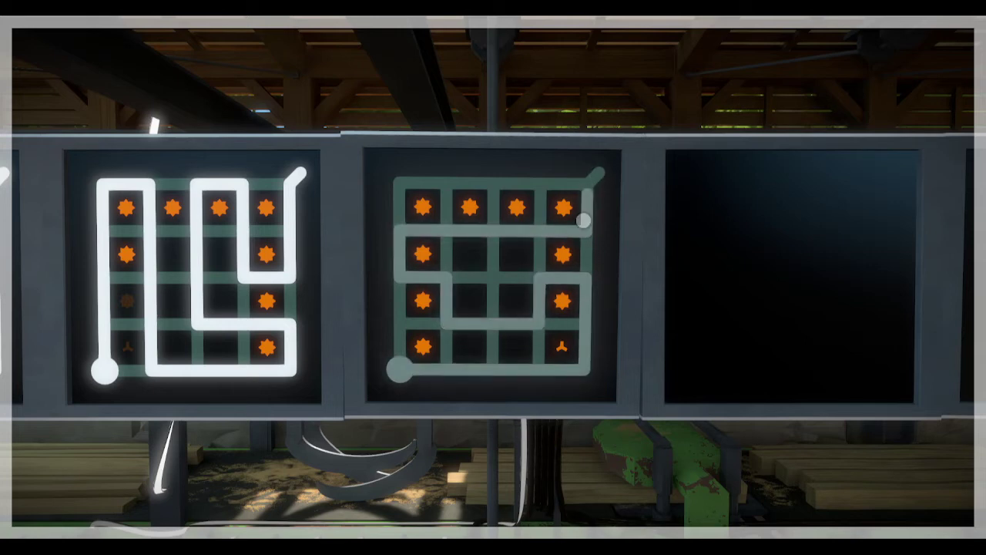
- Clear the old line and start a fresh trace from the star panel's start node
left_click(400, 374)
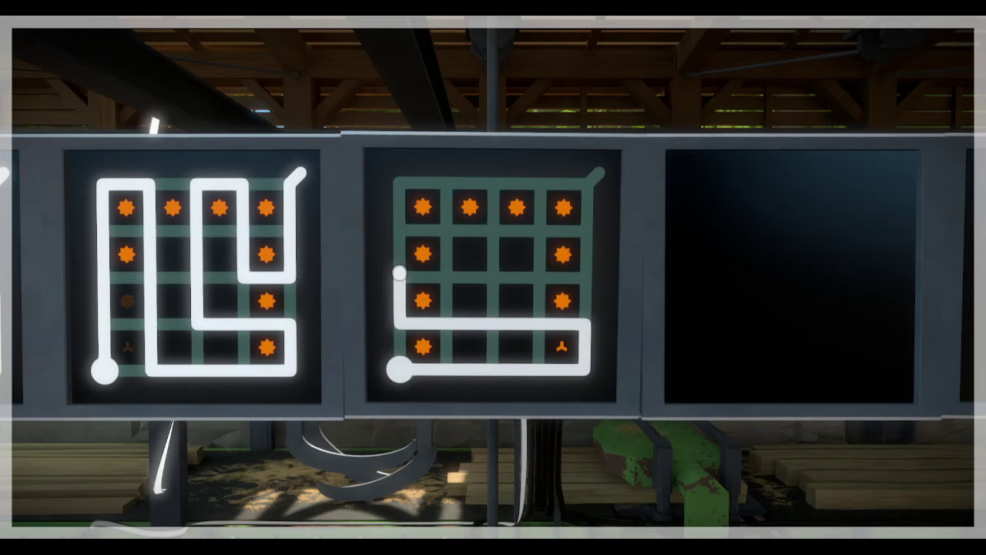
right_click(399, 274)
left_click(400, 371)
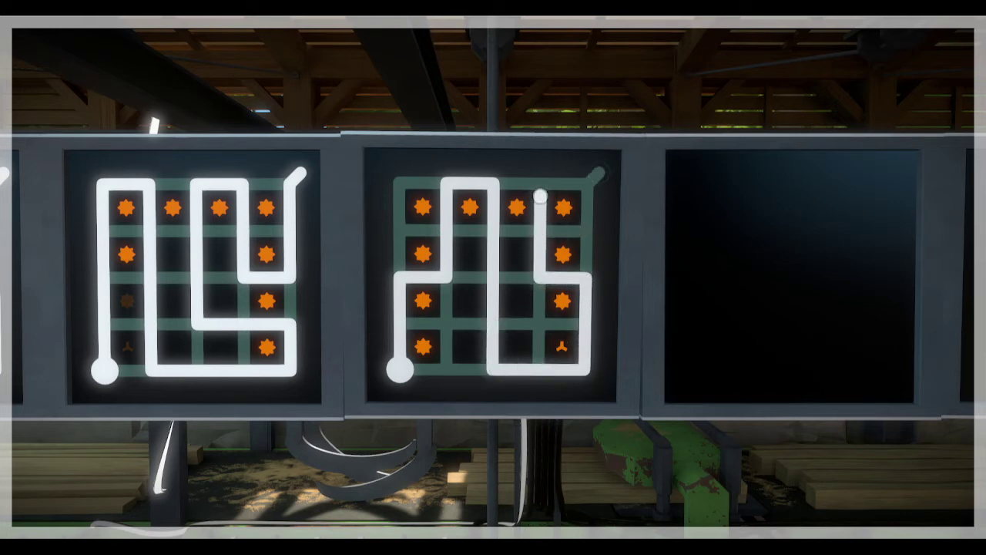
- Submit the star-panel line at the top-right exit twice; the second full path is rejected
left_click(600, 174)
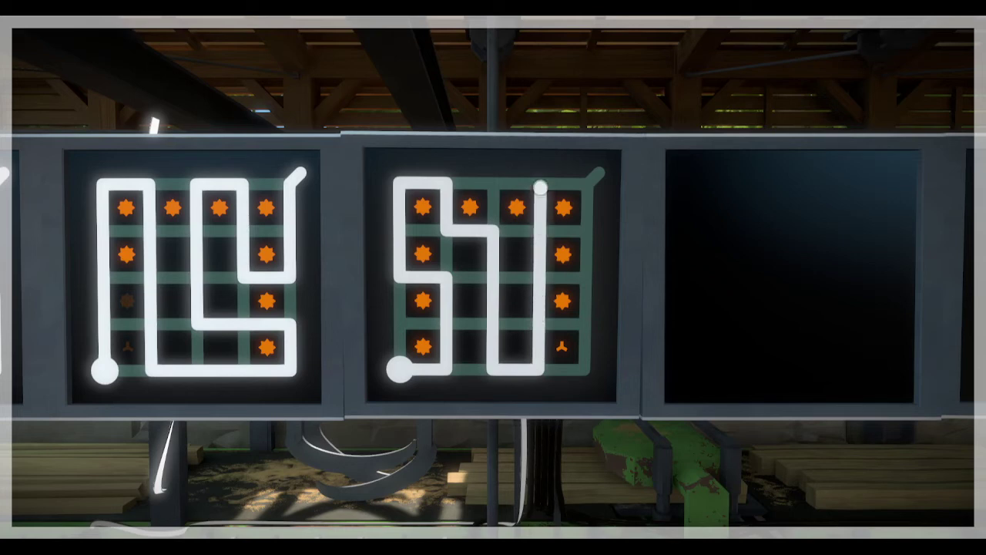
left_click(599, 174)
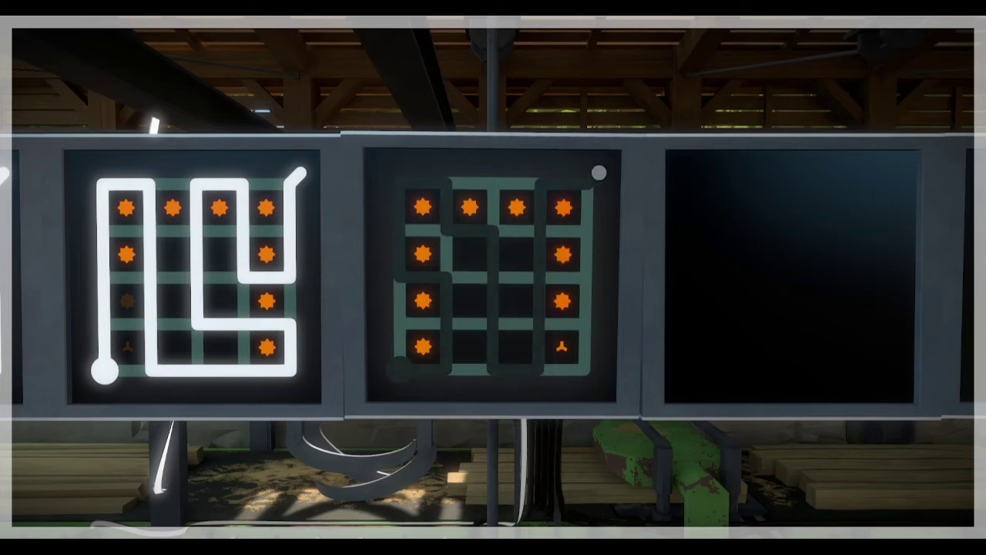
key("d")
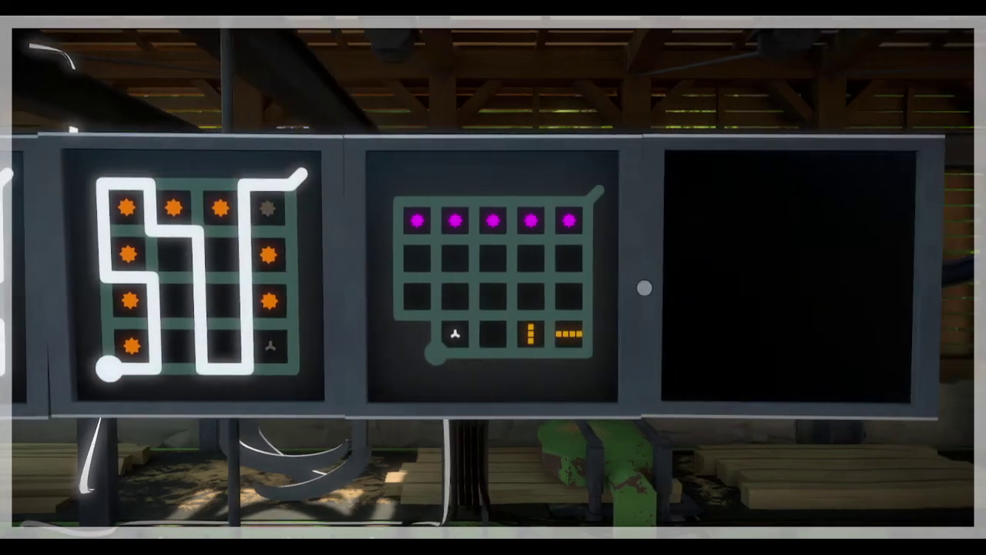
left_click(435, 353)
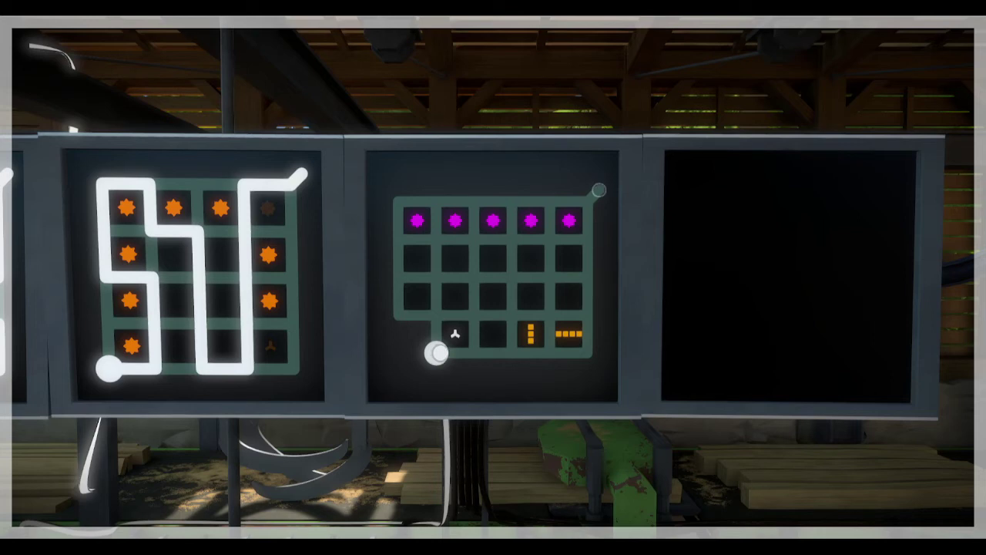
mouse_move(437, 353)
left_mouse_down()
mouse_move(479, 202)
mouse_move(512, 354)
left_mouse_up()
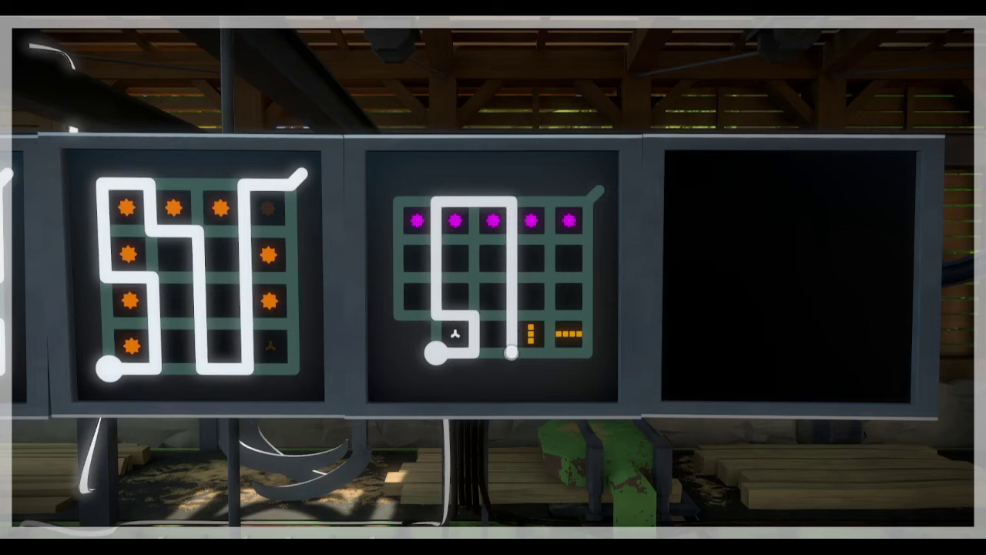
mouse_move(512, 354)
left_mouse_down()
mouse_move(439, 316)
mouse_move(435, 353)
left_mouse_up()
right_click(435, 339)
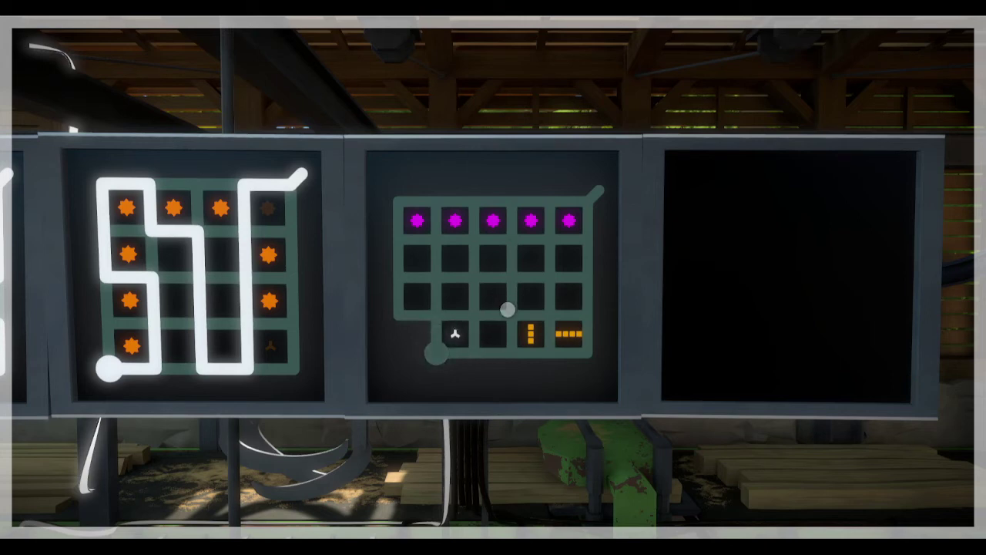
left_click(436, 354)
left_click_drag(436, 355, 511, 352)
mouse_move(514, 353)
left_mouse_down()
mouse_move(508, 239)
mouse_move(447, 239)
mouse_move(436, 202)
mouse_move(590, 202)
mouse_move(587, 242)
mouse_move(549, 247)
mouse_move(550, 322)
mouse_move(585, 323)
mouse_move(550, 353)
left_mouse_up()
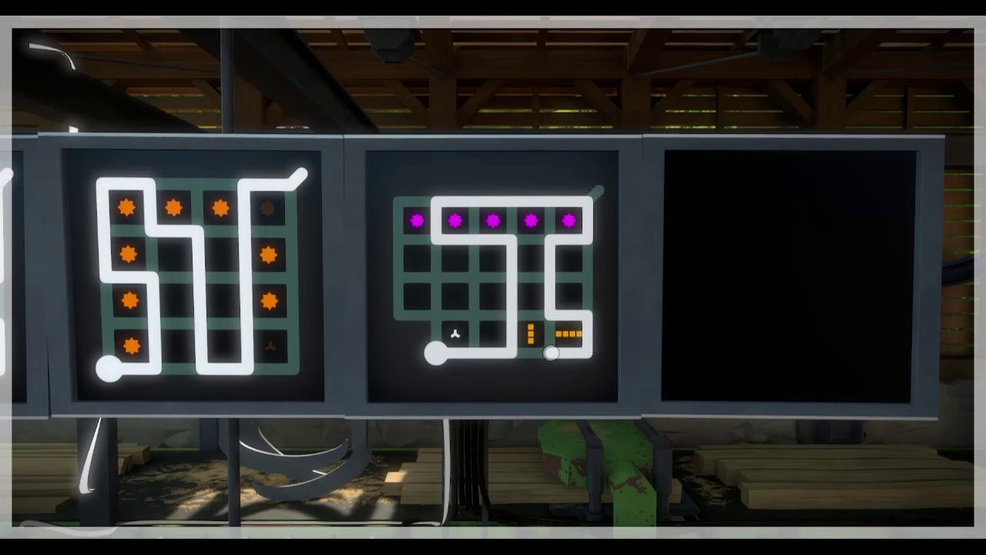
- Clear the old line and run a new one from the start circle up to the exit
right_click(550, 353)
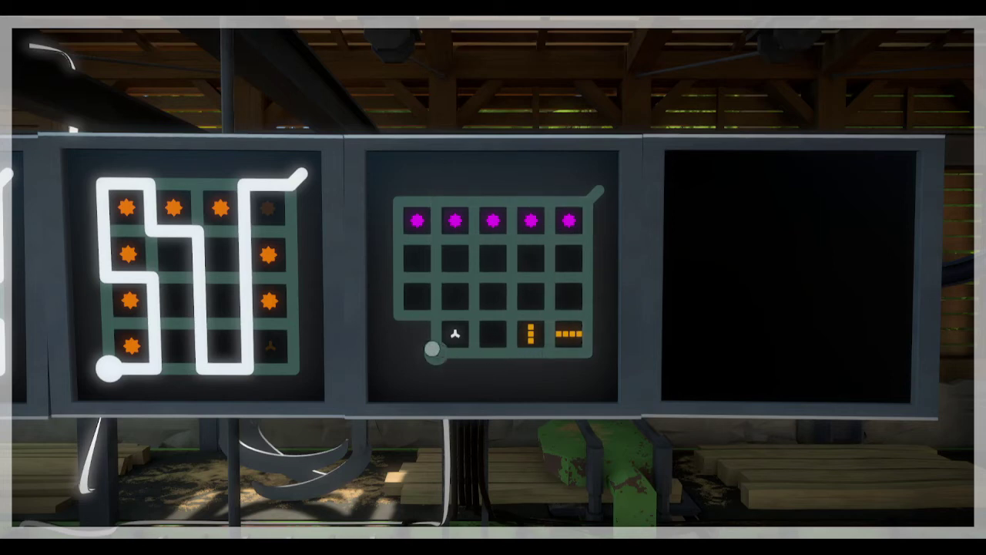
left_click(436, 353)
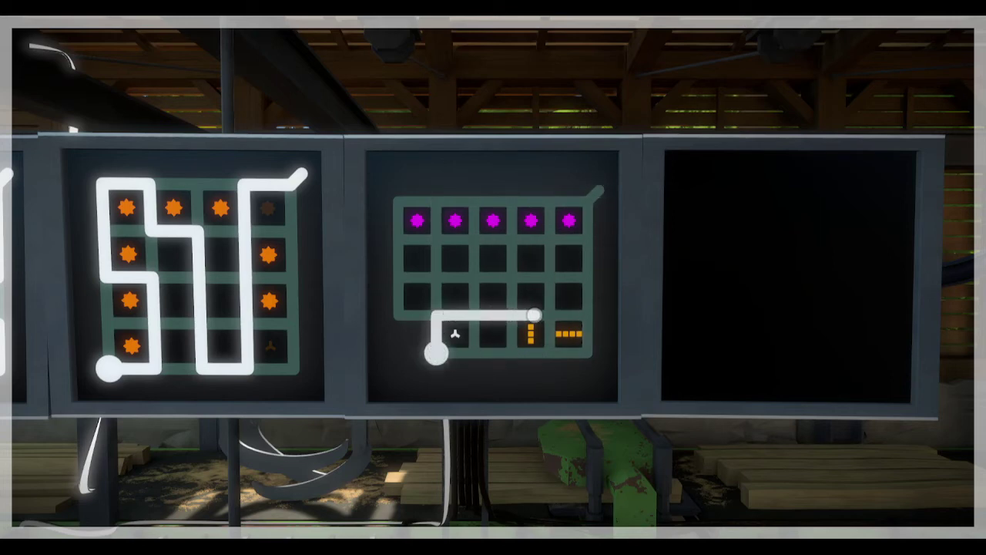
left_click(600, 189)
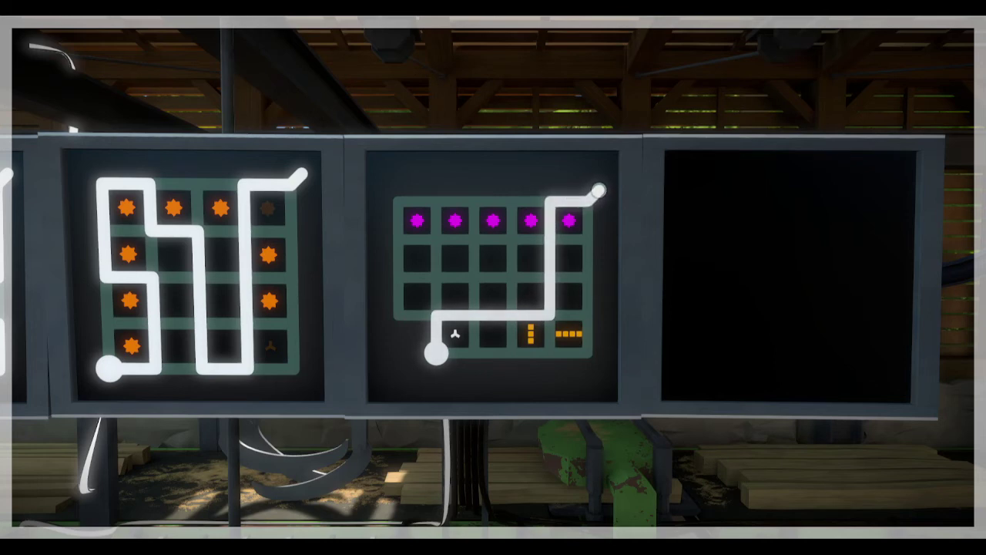
left_click(601, 190)
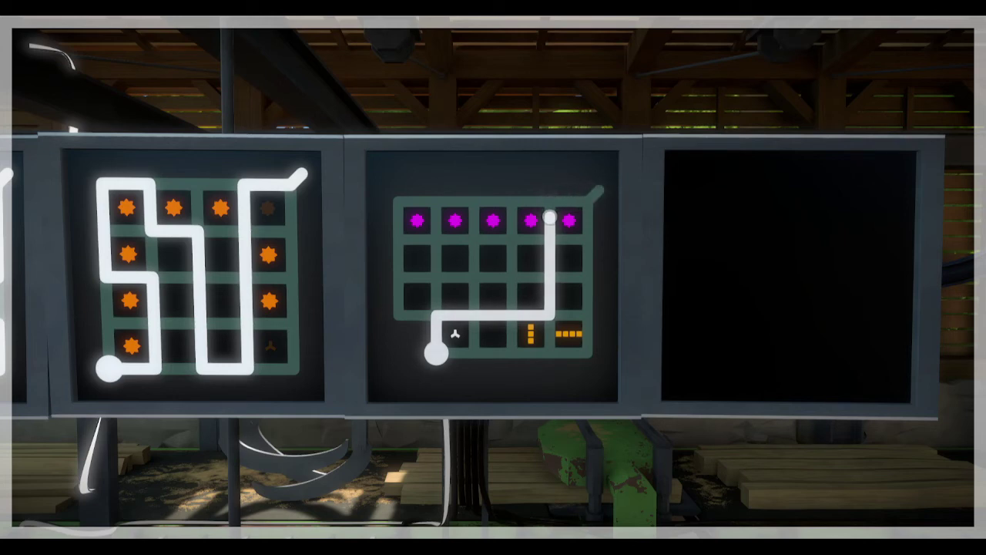
- Reroute the line along the second row and back up the column to the top row
mouse_move(549, 296)
left_mouse_down()
mouse_move(491, 240)
mouse_move(601, 192)
left_mouse_up()
left_click(601, 192)
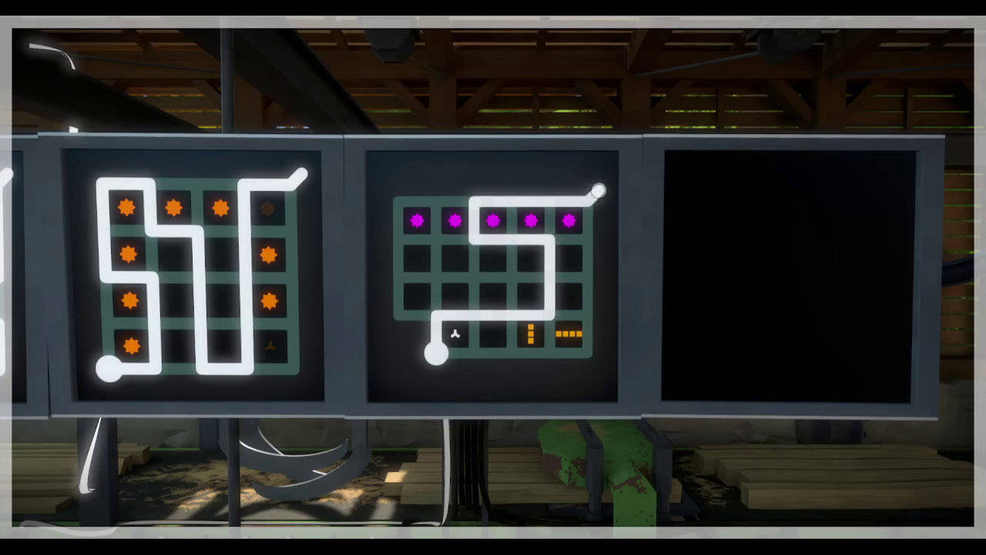
left_click_drag(512, 202, 548, 289)
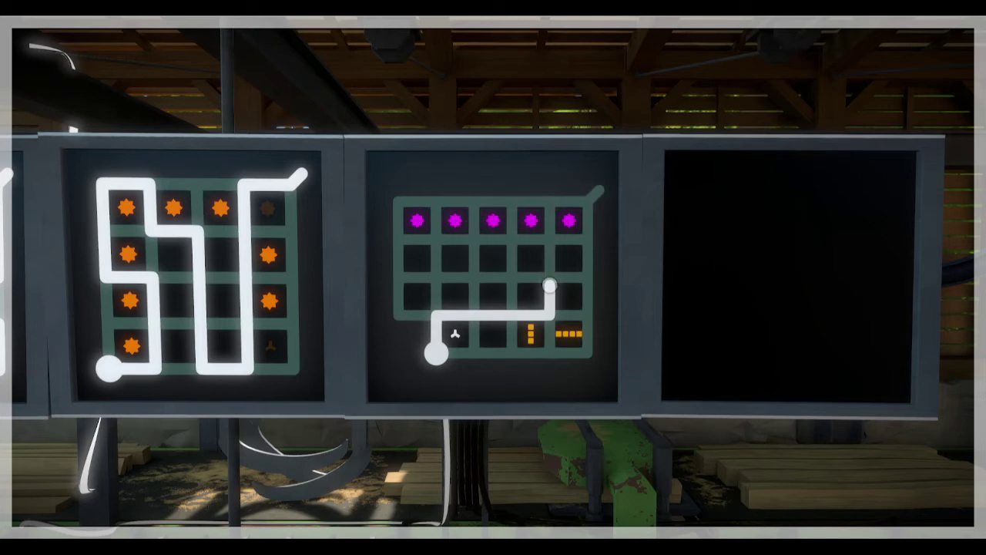
mouse_move(548, 289)
left_mouse_down()
mouse_move(548, 226)
mouse_move(493, 317)
mouse_move(437, 317)
mouse_move(516, 318)
mouse_move(477, 318)
mouse_move(476, 202)
mouse_move(513, 202)
mouse_move(512, 317)
mouse_move(590, 318)
mouse_move(599, 191)
left_mouse_up()
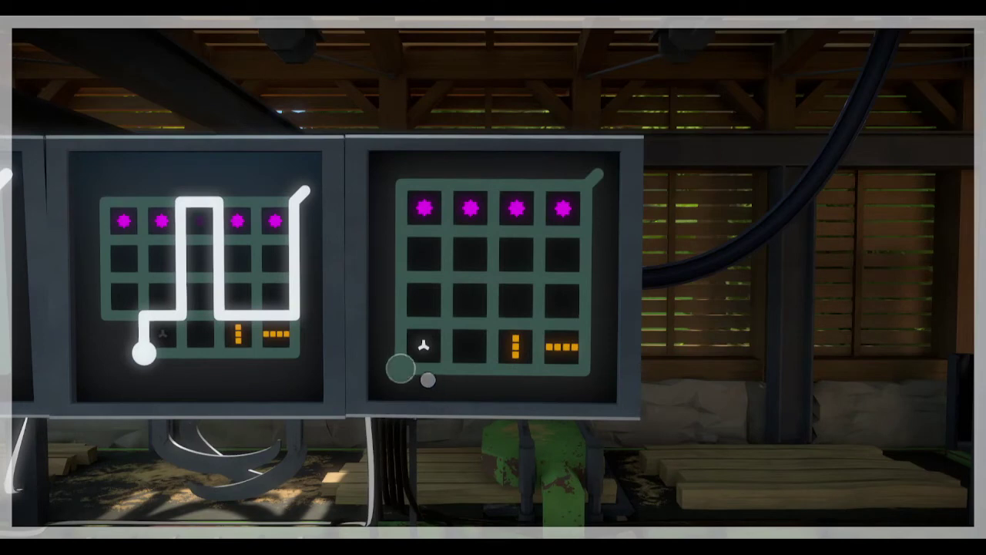
- Start a line on the four-dot panel, heading right from the start and up one cell
left_click(401, 370)
left_click(400, 368)
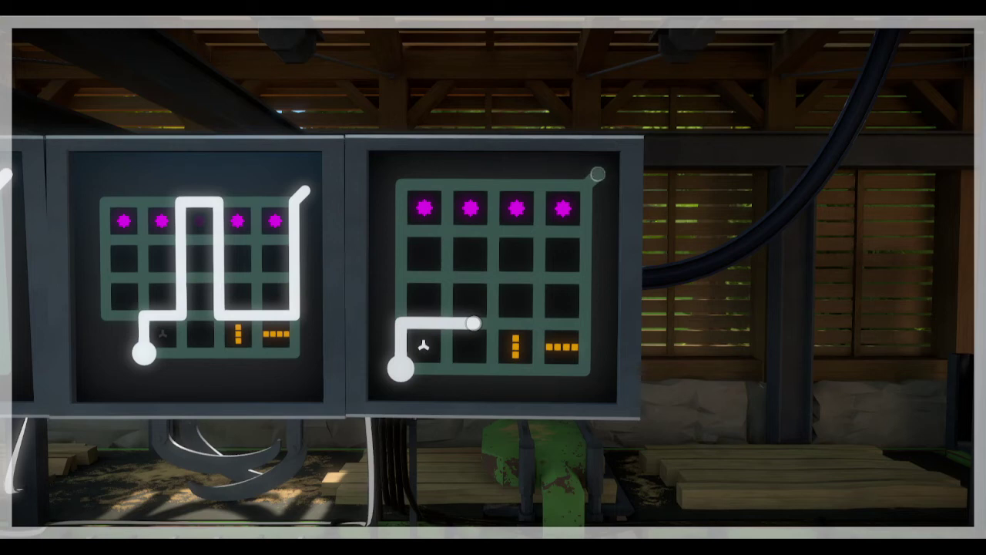
- Route the line up the left column and across the top to the exit, and submit
left_click_drag(473, 325, 482, 325)
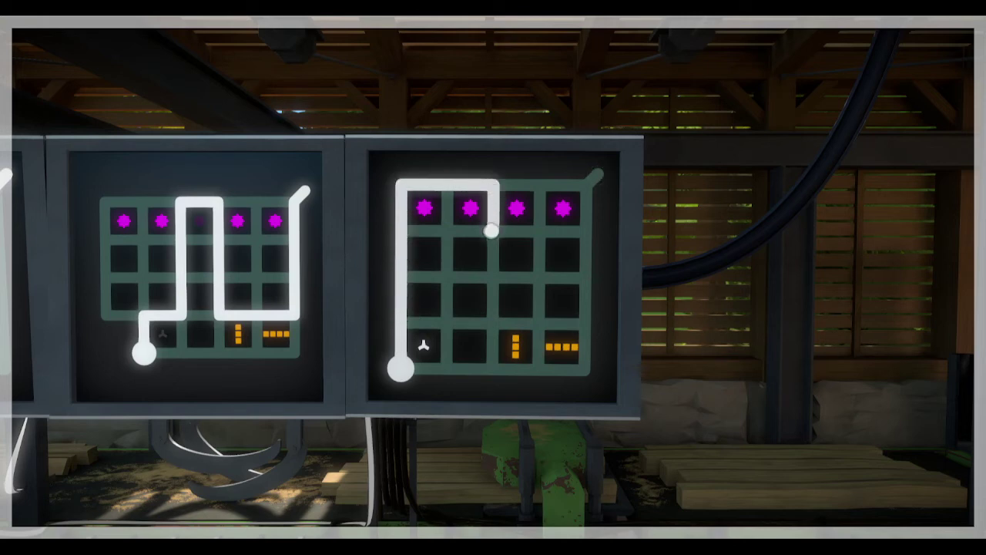
mouse_move(400, 262)
left_mouse_down()
mouse_move(499, 186)
mouse_move(401, 338)
mouse_move(436, 371)
mouse_move(400, 335)
mouse_move(420, 371)
mouse_move(589, 372)
mouse_move(500, 323)
mouse_move(400, 324)
mouse_move(402, 231)
mouse_move(493, 231)
mouse_move(497, 185)
left_mouse_up()
left_click_drag(497, 184, 601, 177)
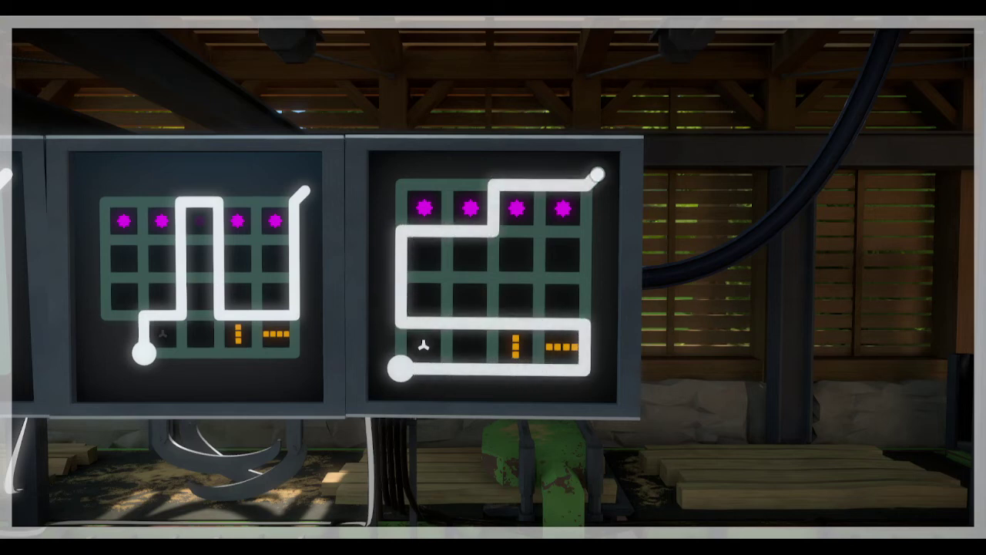
left_click(601, 177)
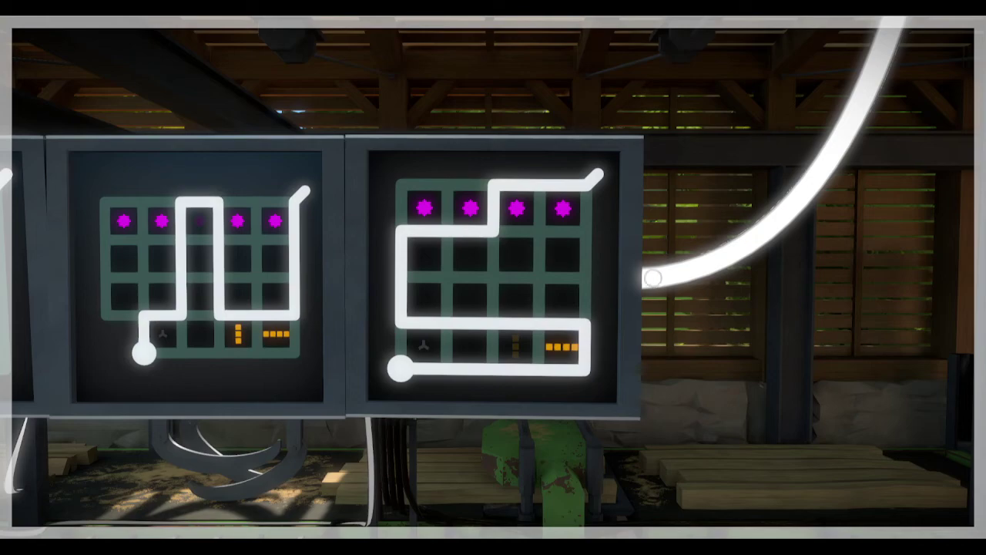
- Step back from the solved panels and walk to the next gridded puzzle console
right_click(604, 290)
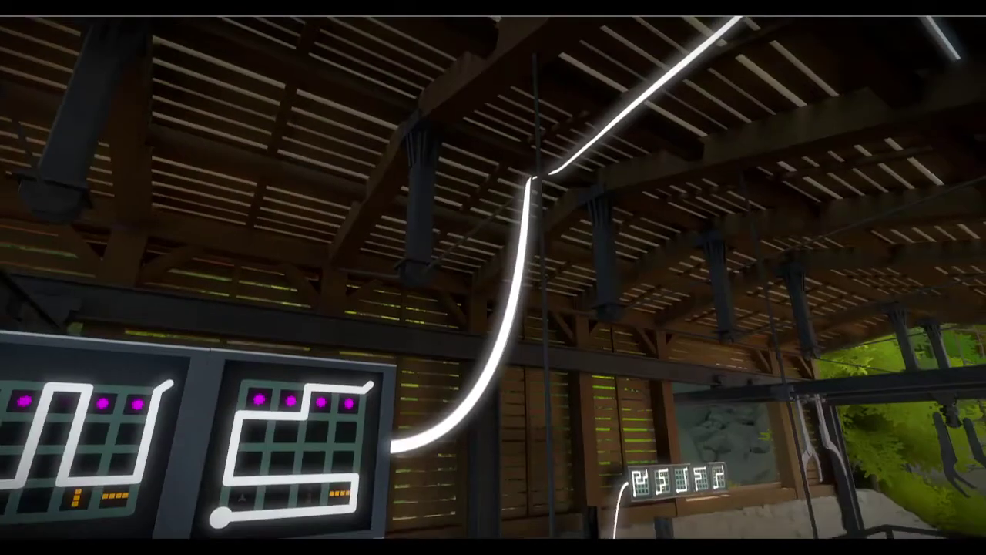
key("w")
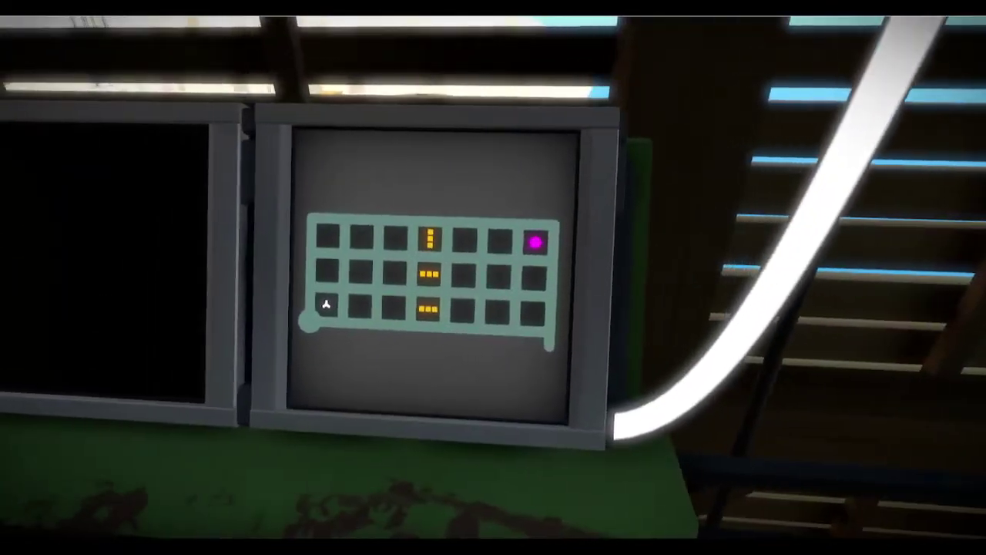
left_click(431, 278)
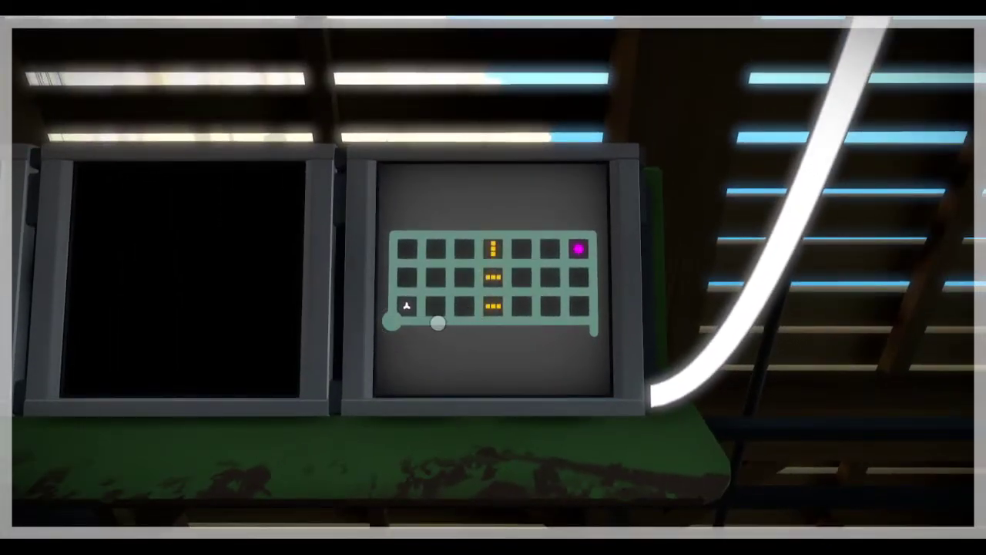
- Trace the one-star puzzle path from the start node to the bottom-right exit
left_click(393, 322)
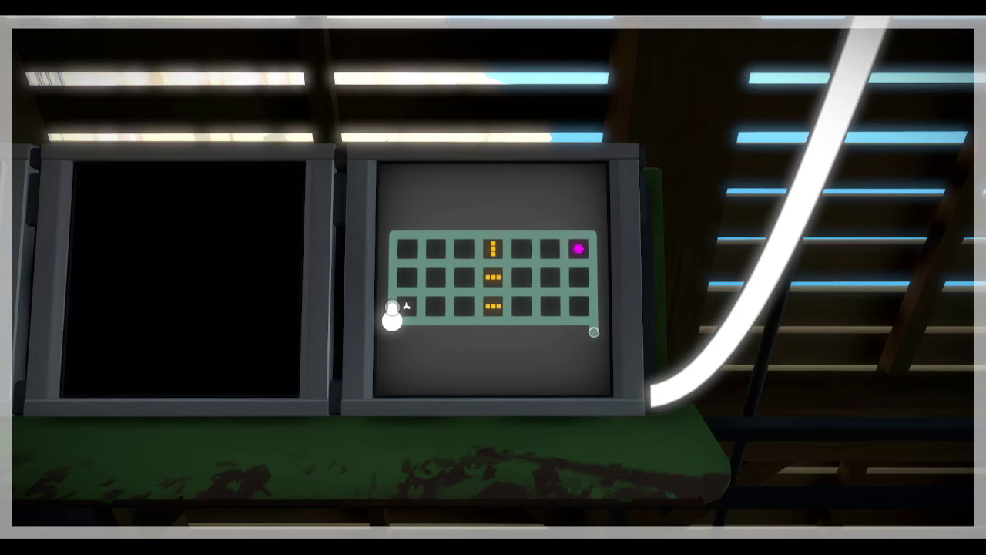
left_click(392, 322)
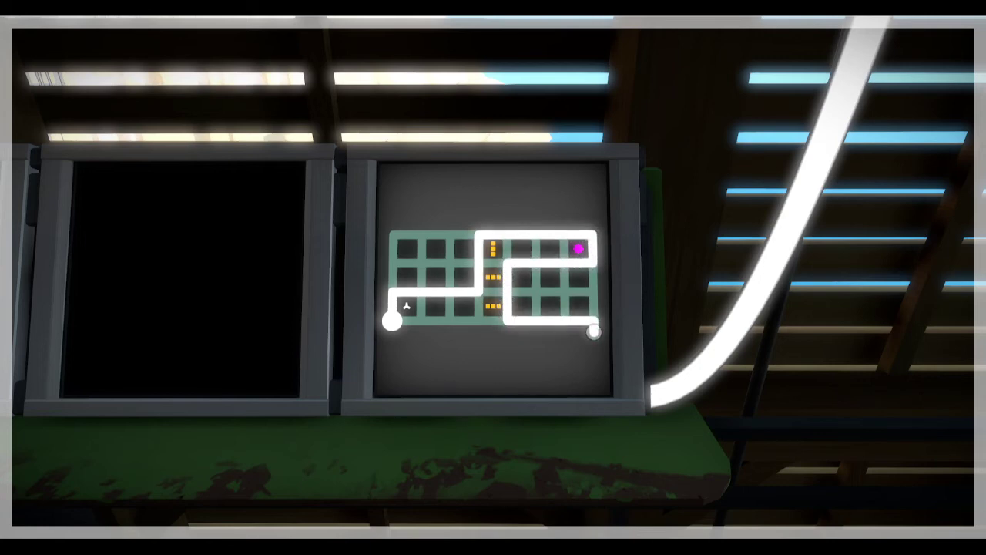
left_click(593, 333)
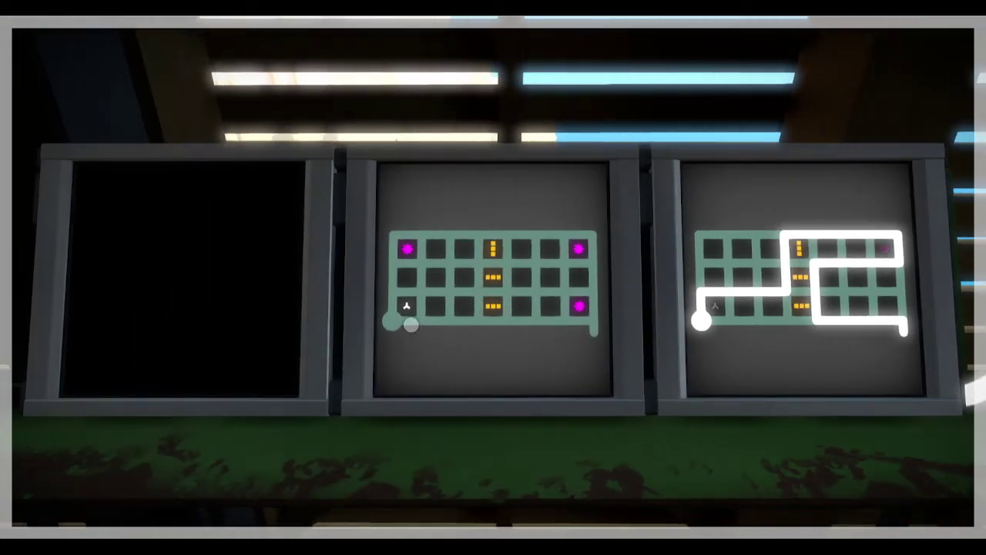
- Trace the three-star middle puzzle's path around the star groups to its exit
left_click(393, 321)
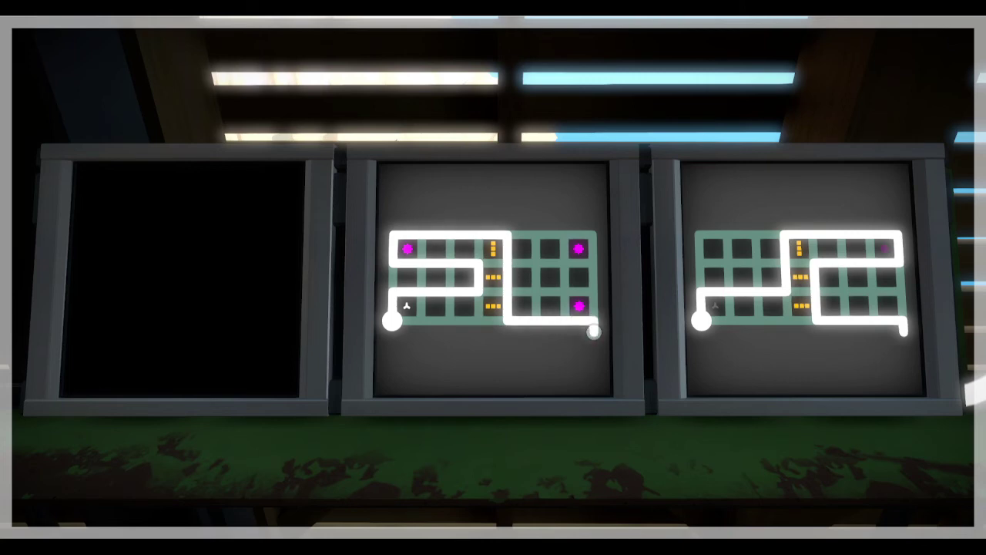
left_click(593, 331)
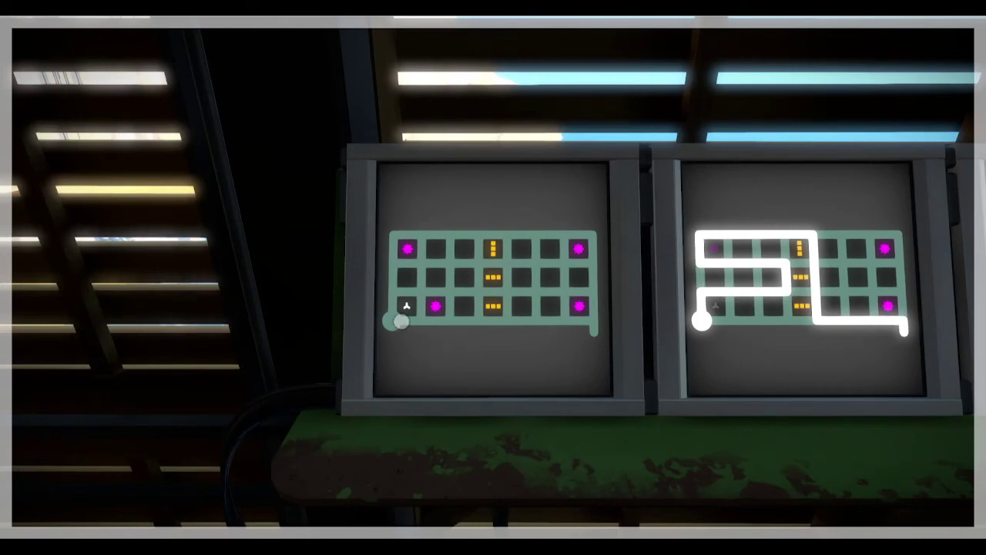
- Trace the four-star panel's solution to its exit, then leave puzzle mode
left_click(394, 322)
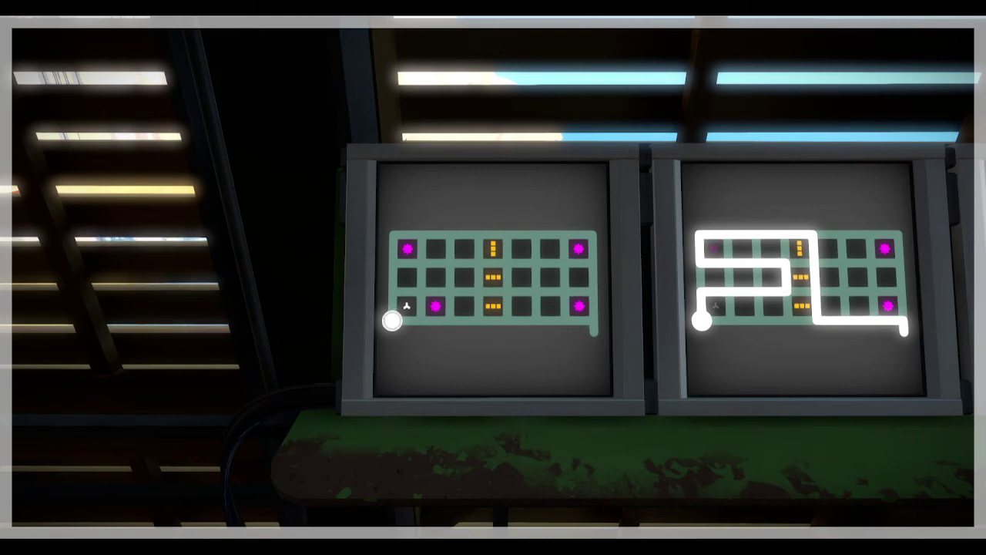
left_click(391, 321)
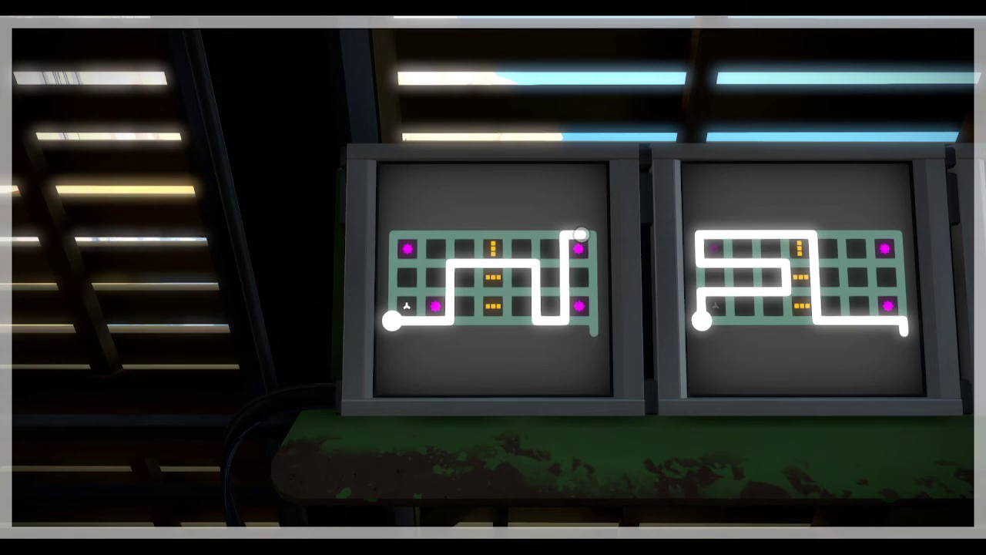
left_click(594, 331)
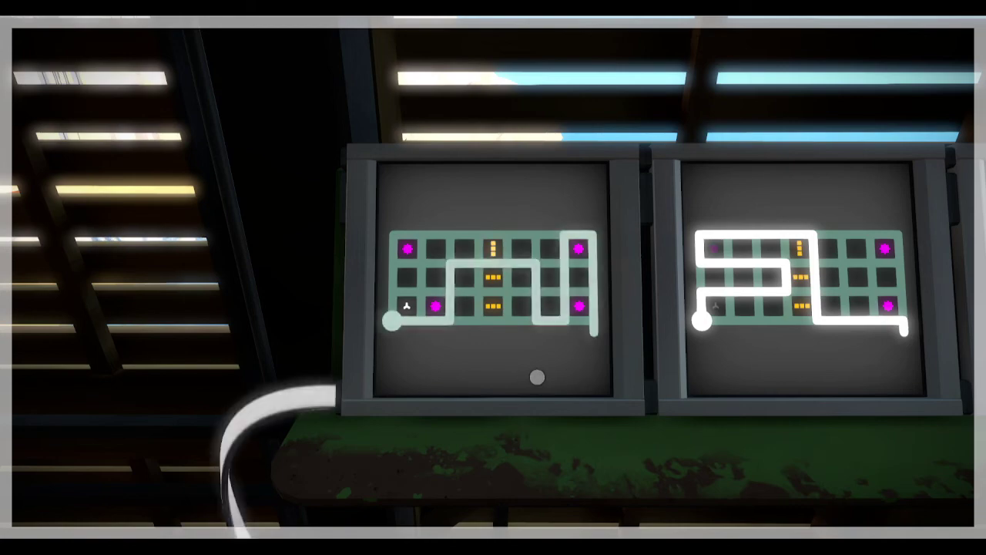
right_click(470, 370)
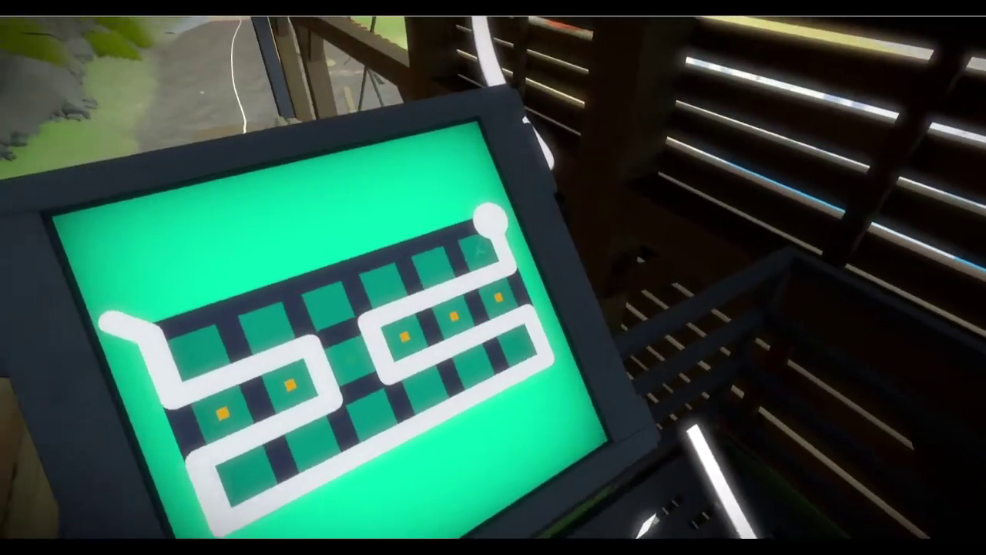
- Walk away from the solved sawmill panels toward the woods
key("w")
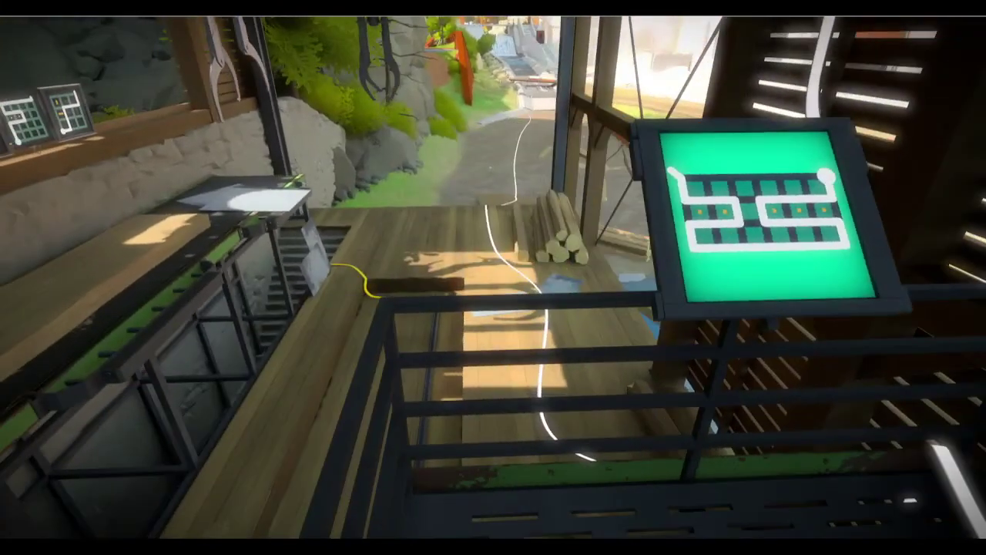
key("w")
key("w")
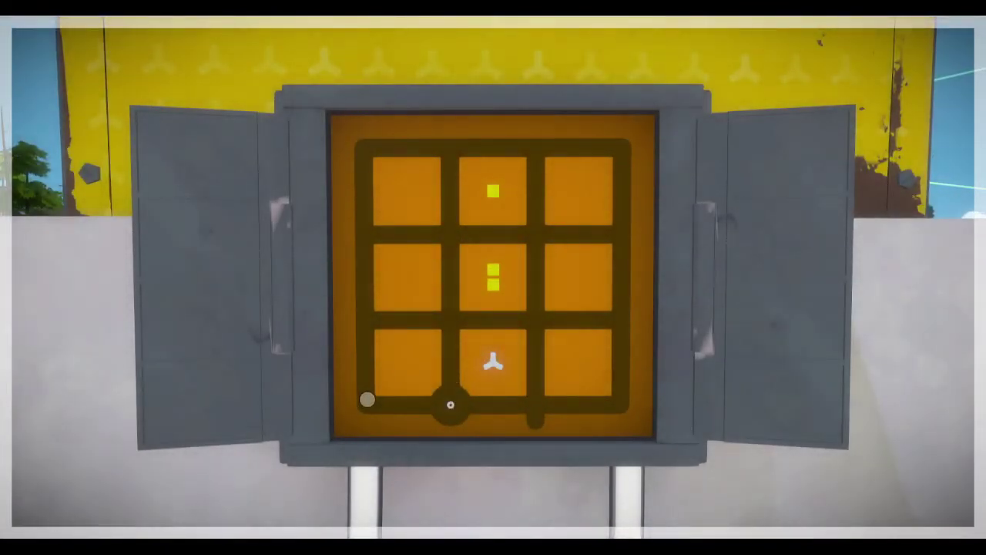
- Trace a path around the dot squares on the orange panel to its exit
left_click(450, 405)
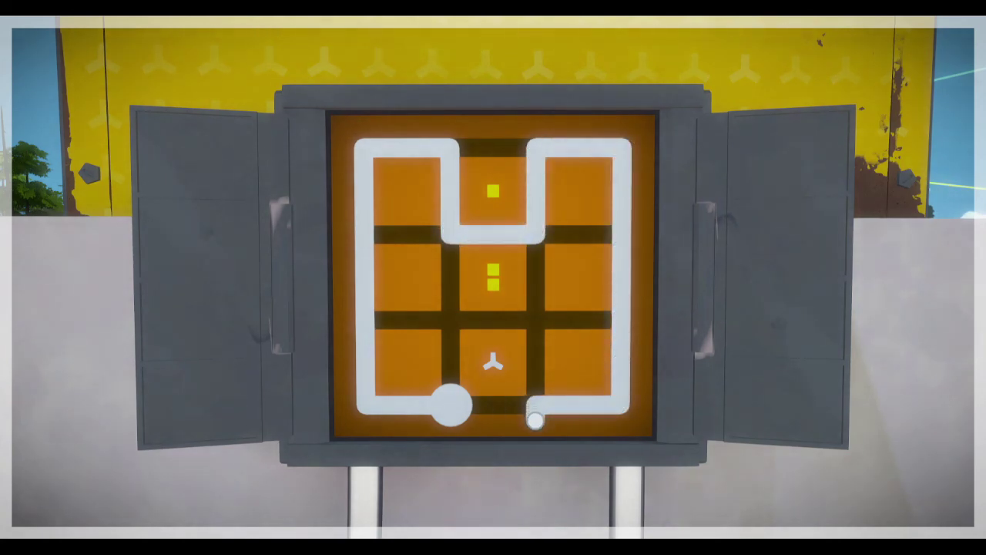
left_click(537, 419)
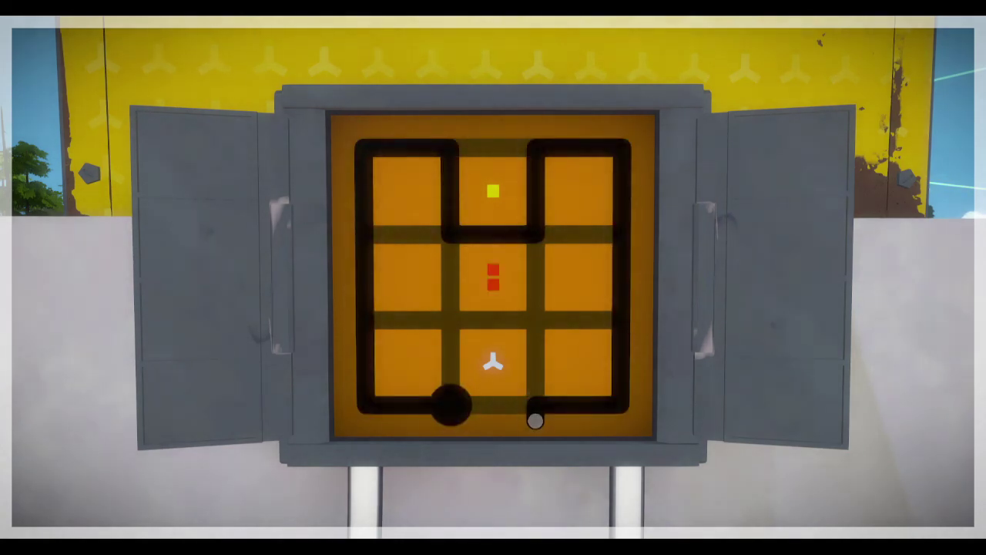
left_click(537, 419)
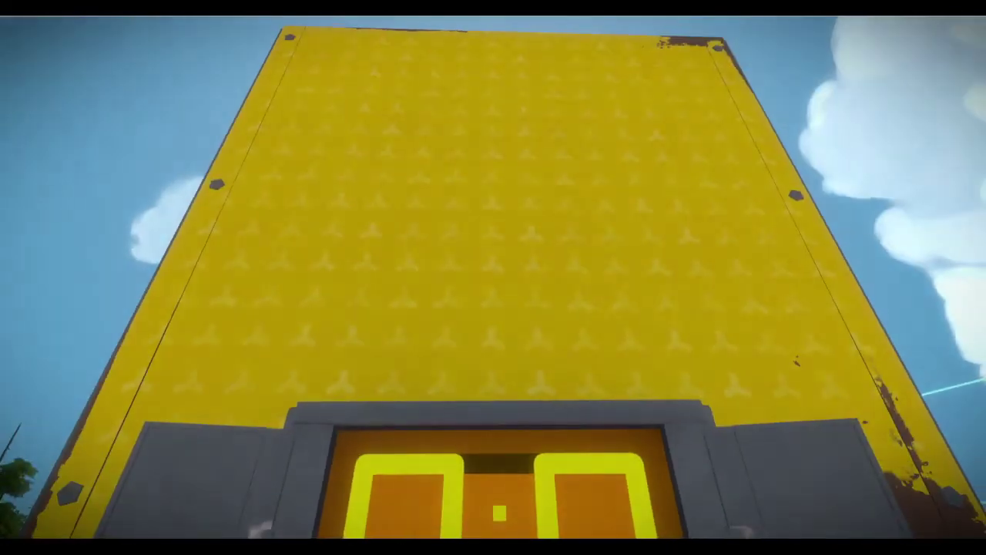
- Back away from the yellow laser box and look back toward its tower
key("s")
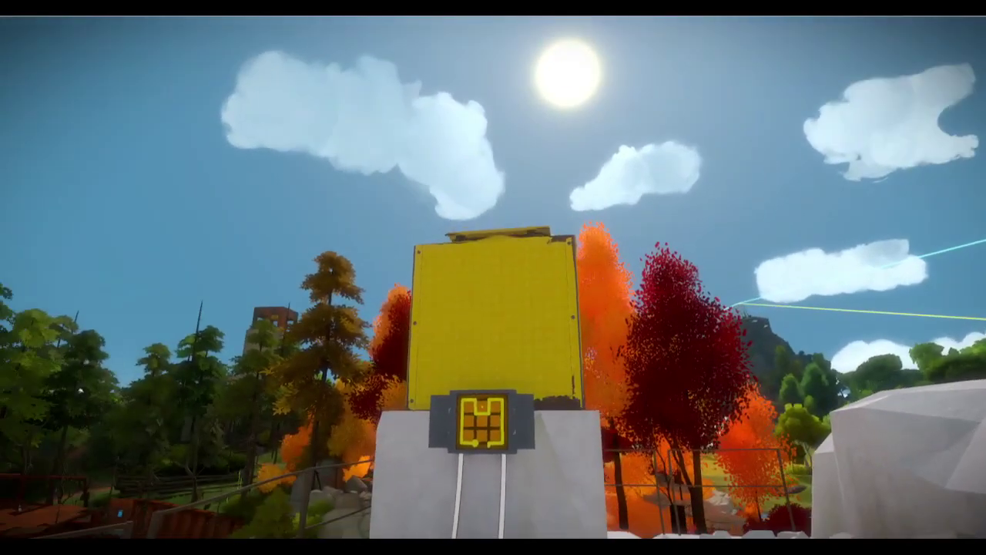
key("s")
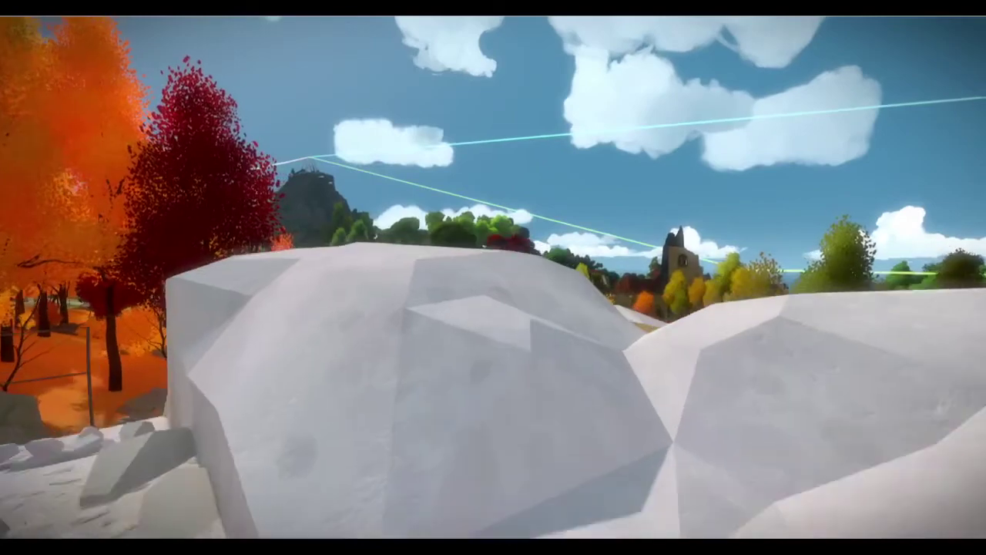
left_click_drag(493, 277, 154, 308)
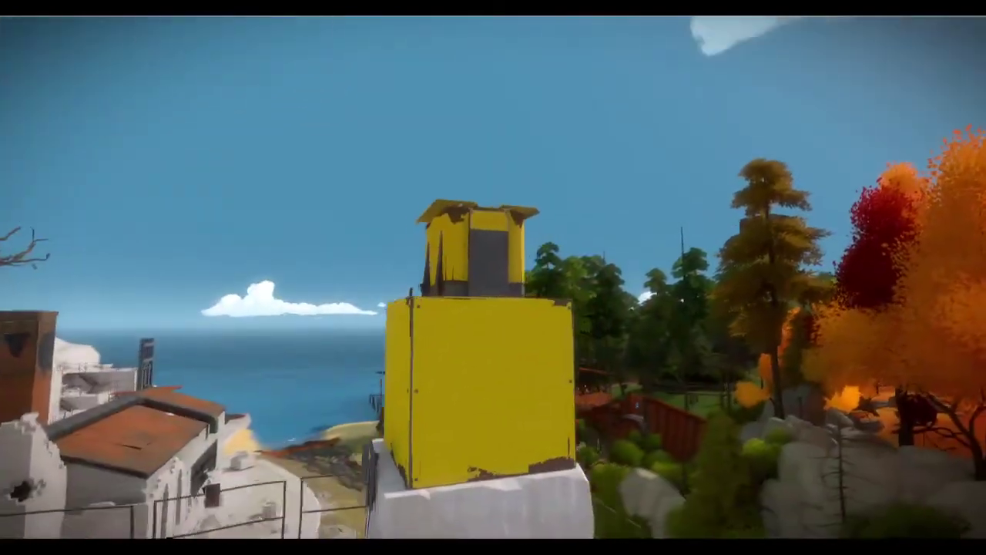